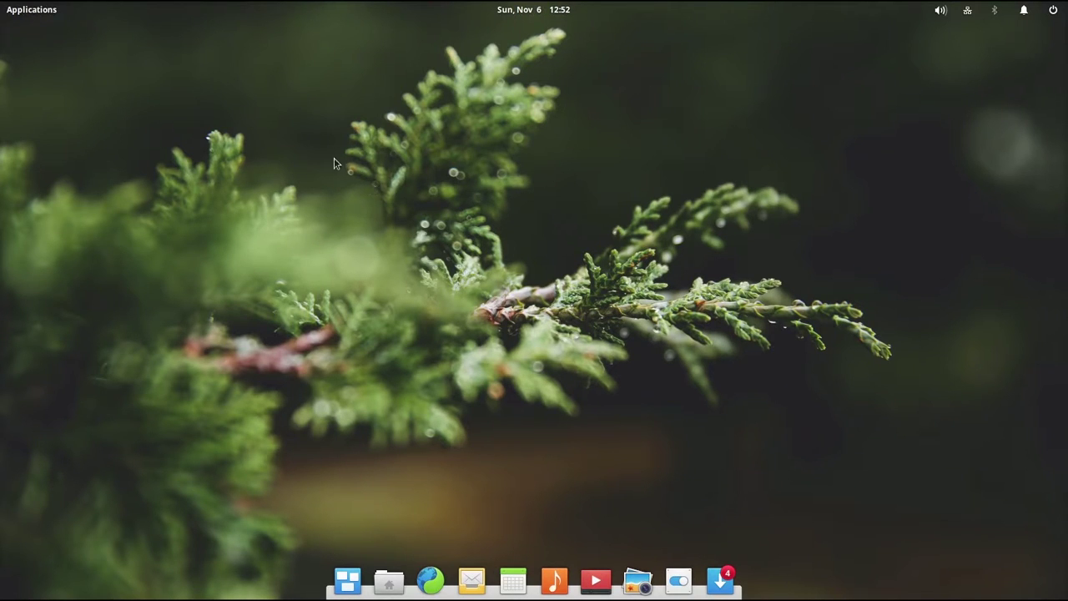
Open the Applications launcher from the top-left corner of the elementary OS panel.
click(24, 11)
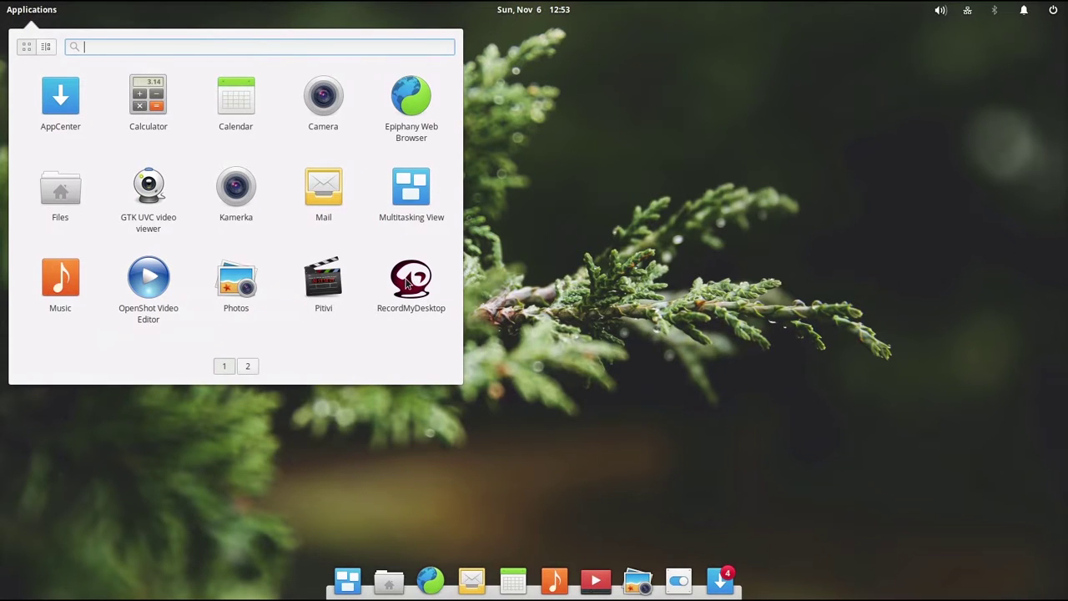
Close the Applications launcher and reopen it from the panel.
click(492, 12)
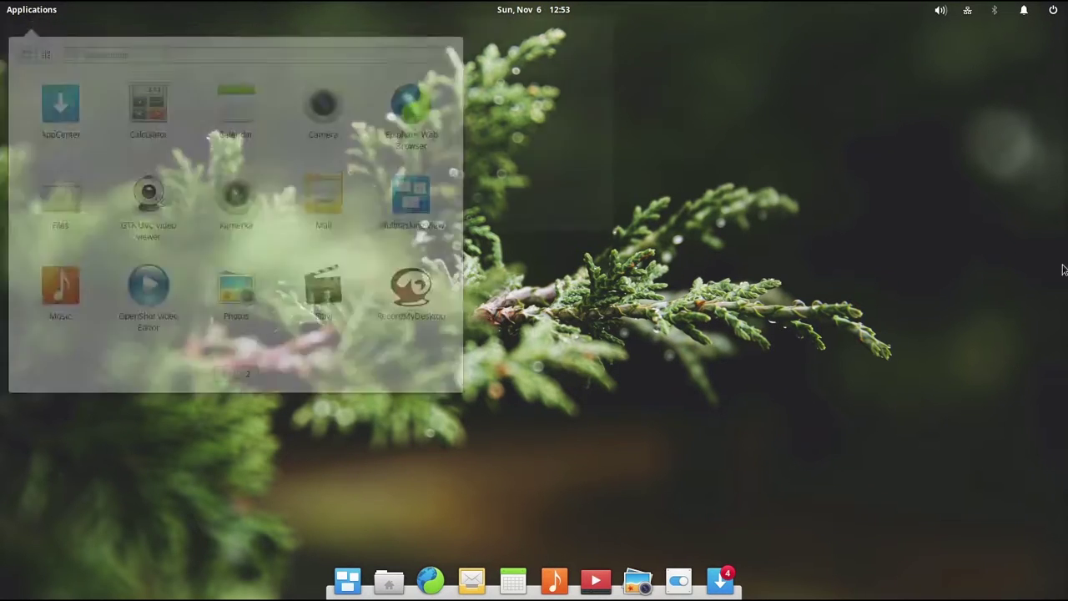
click(551, 407)
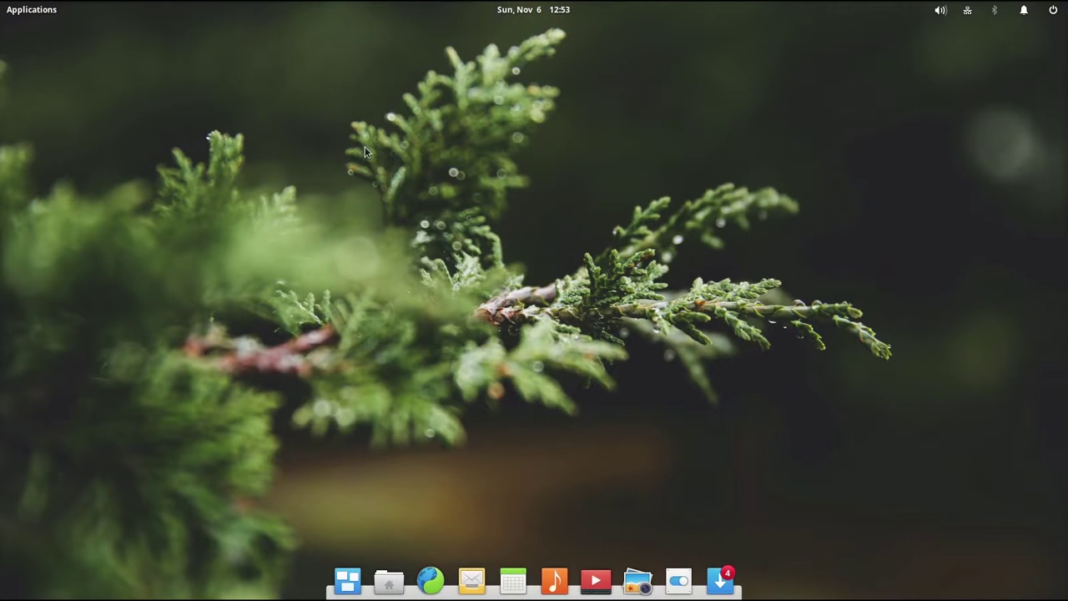
click(47, 12)
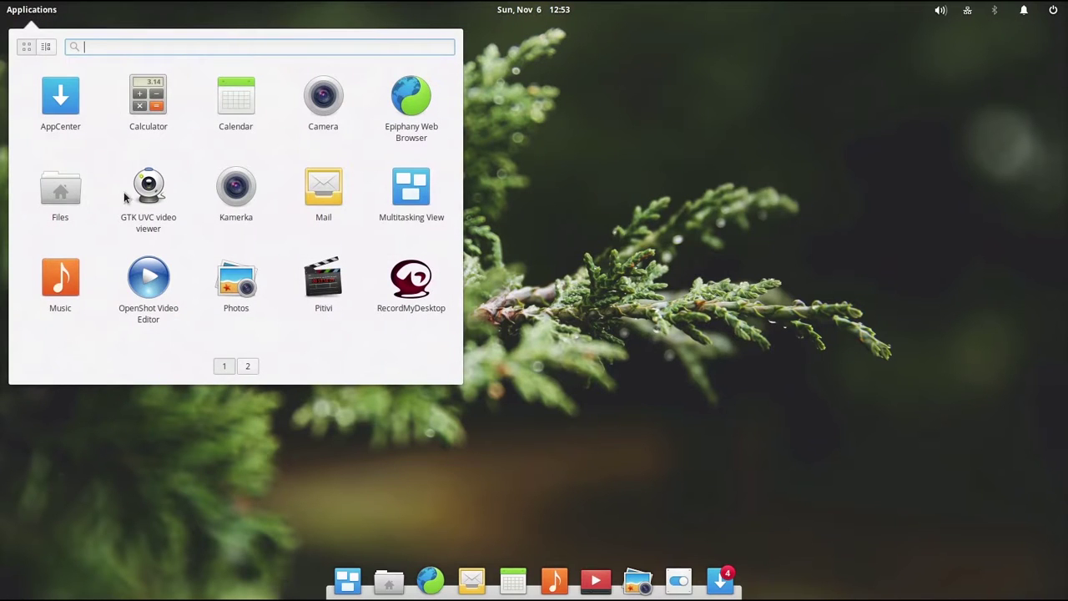
Launch AppCenter and open its Video category.
click(61, 104)
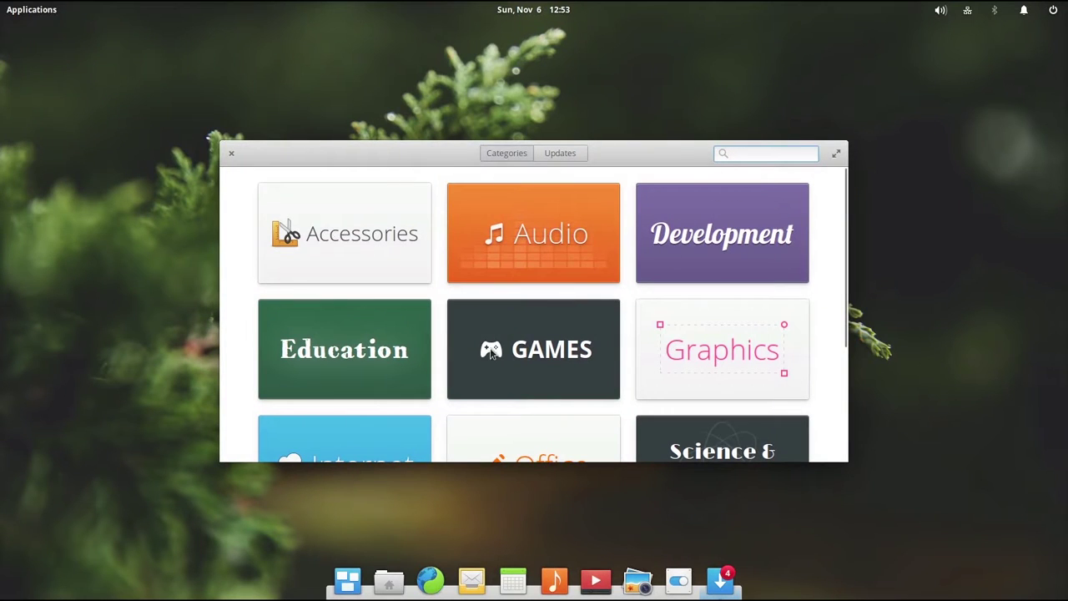
scroll(574, 310, down, 3)
scroll(551, 321, down, 3)
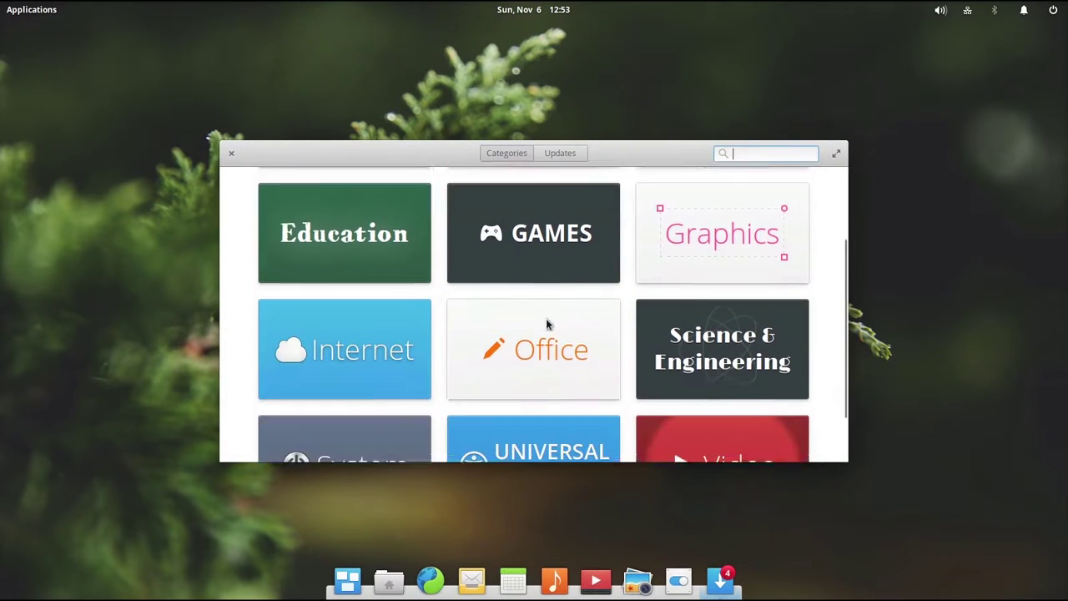
click(684, 400)
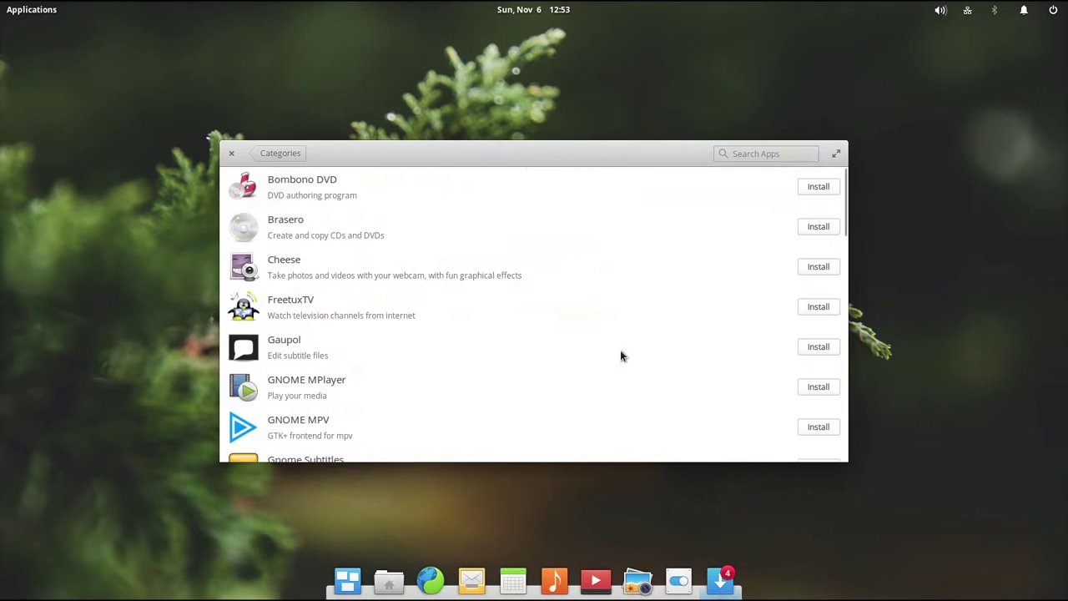
Browse the list of Video apps, then close AppCenter.
scroll(467, 292, down, 3)
scroll(467, 284, down, 9)
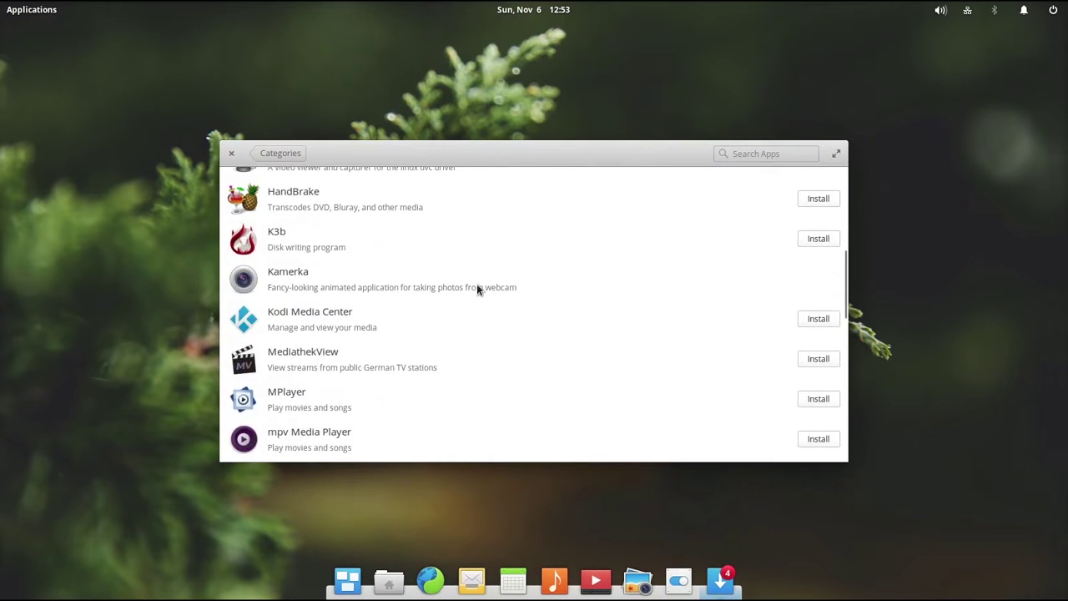
scroll(284, 363, up, 3)
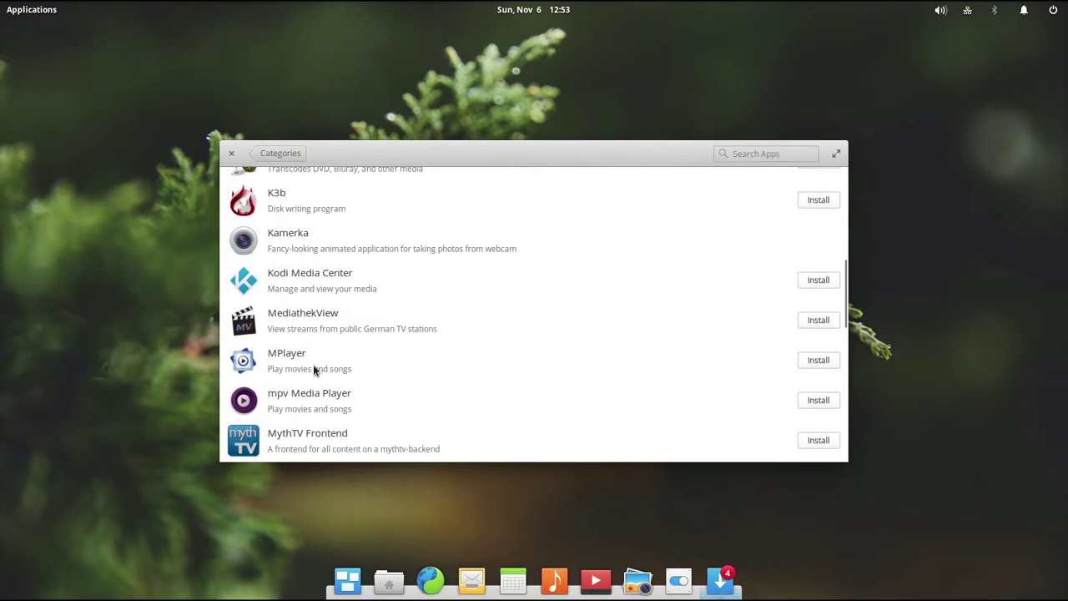
scroll(296, 355, down, 1)
scroll(309, 334, down, 4)
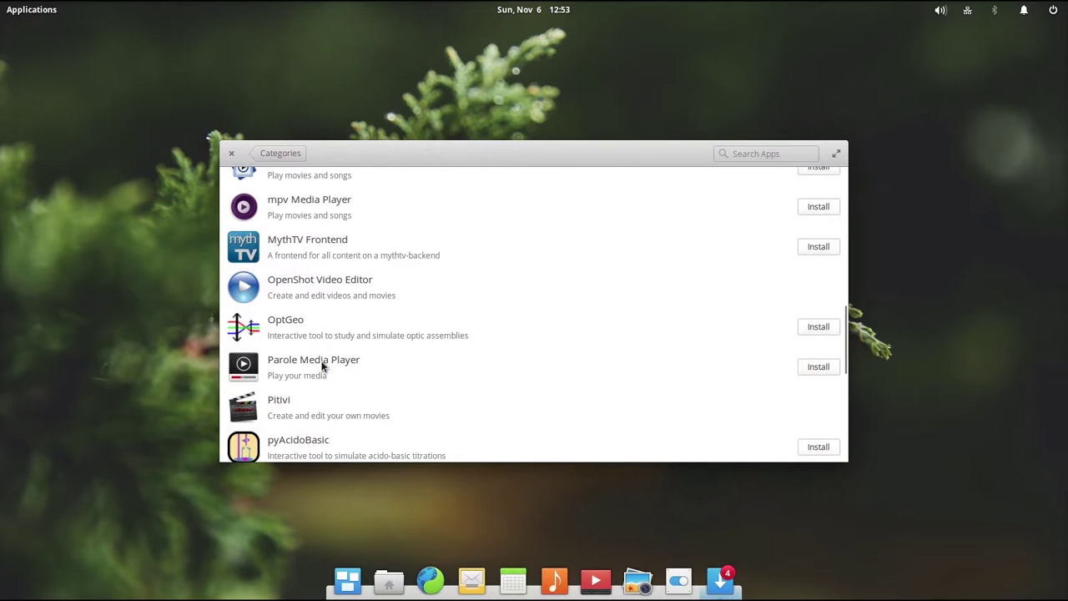
scroll(284, 394, down, 3)
scroll(305, 382, down, 5)
scroll(496, 370, up, 12)
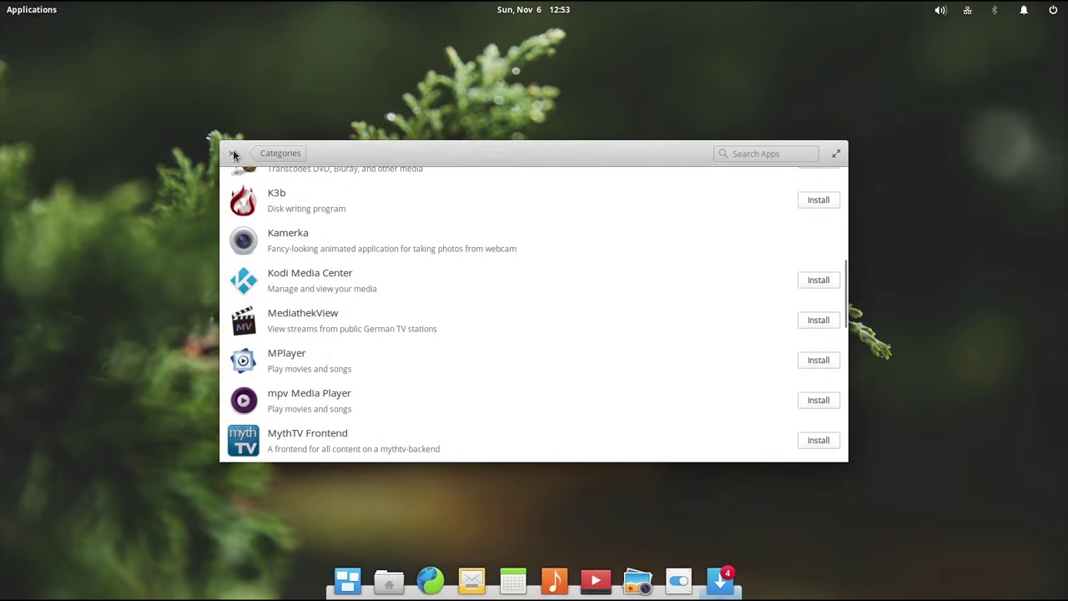
scroll(562, 269, up, 9)
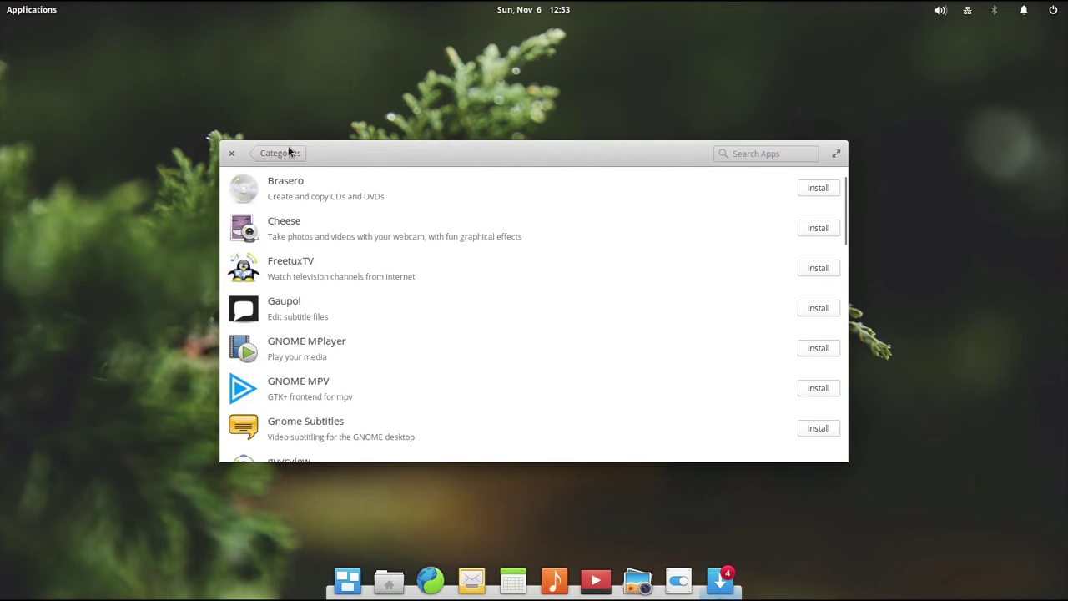
click(232, 155)
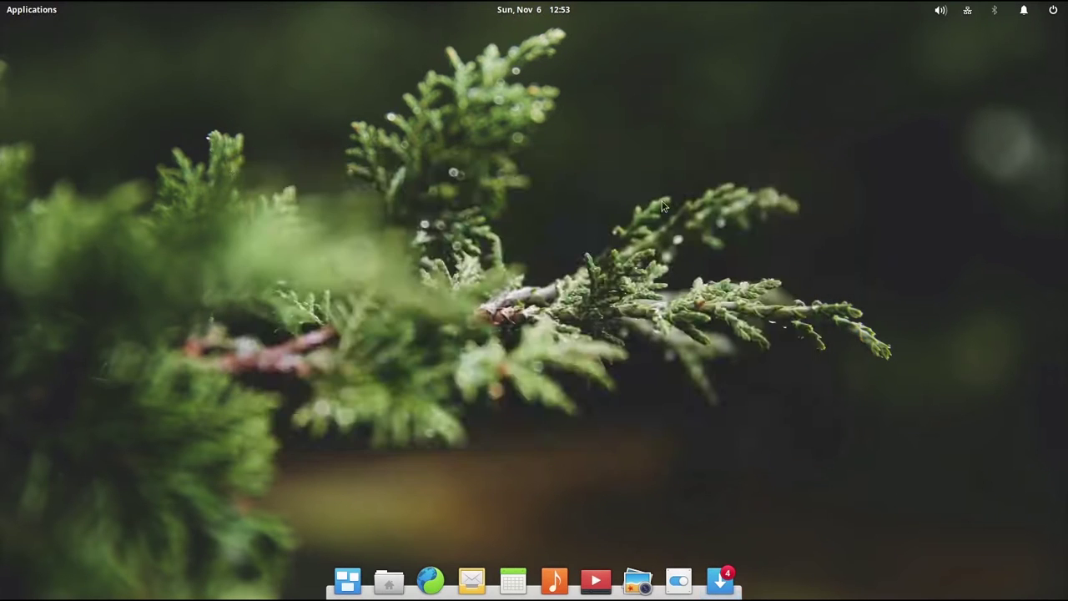
Launch Pitivi from the elementary OS Applications menu.
click(38, 12)
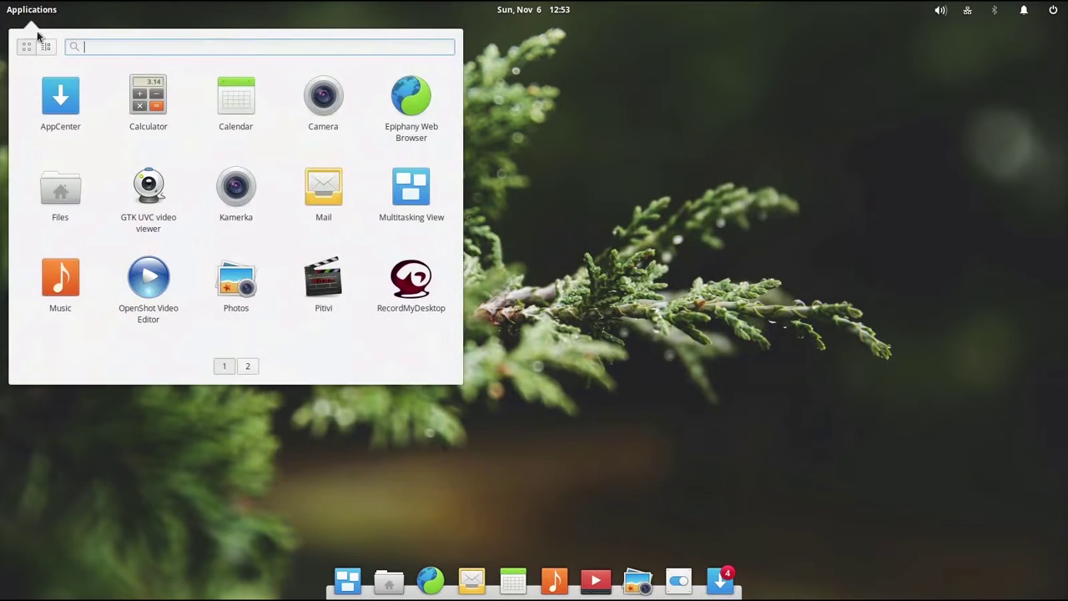
click(324, 286)
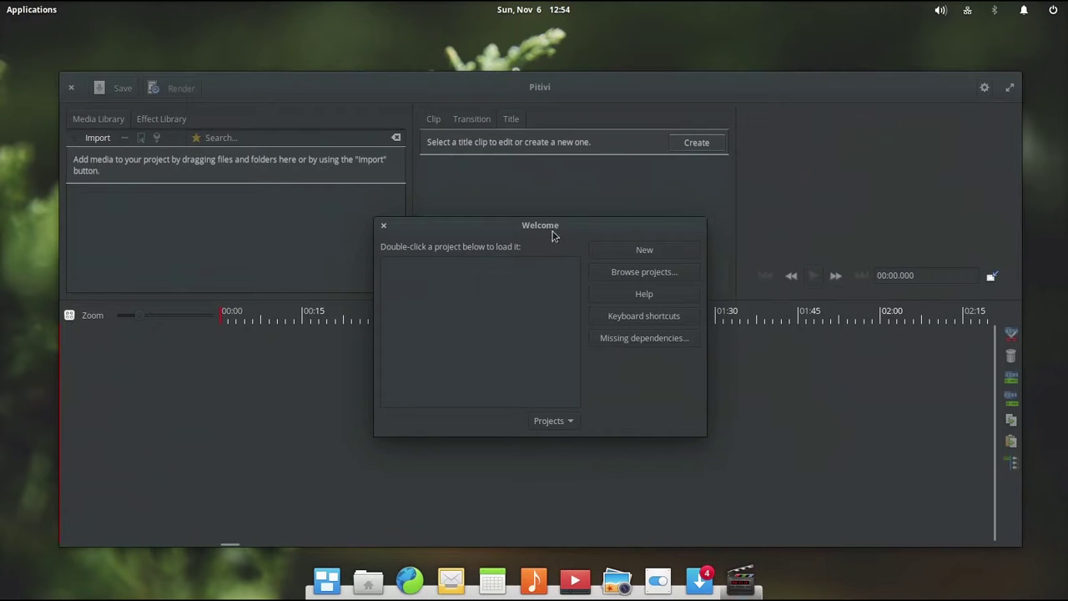
Start a new Pitivi project and apply the 1080p24 video preset.
drag(543, 234, 540, 220)
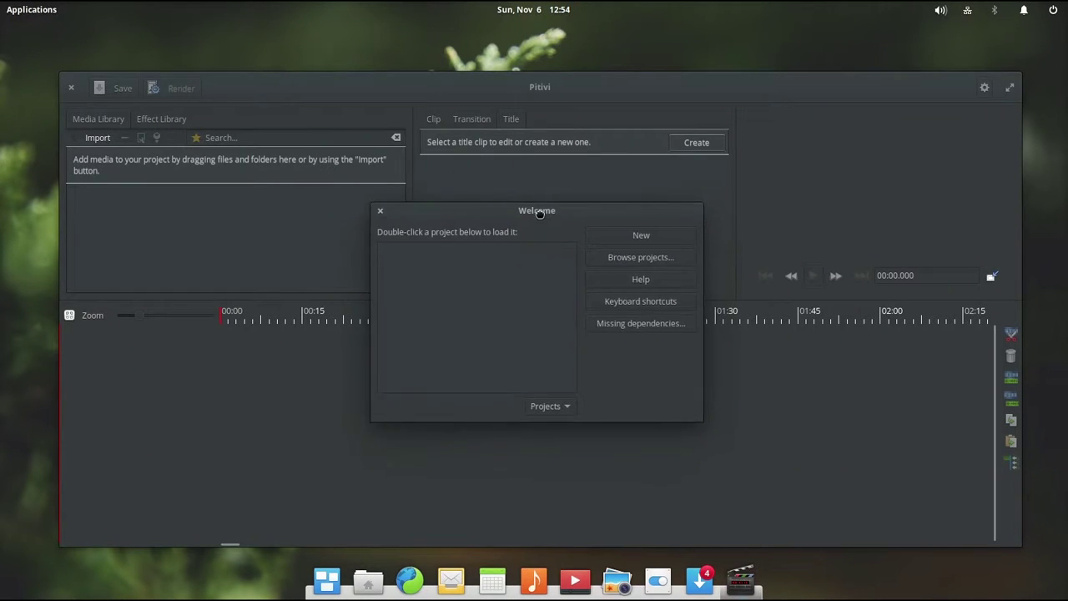
click(646, 235)
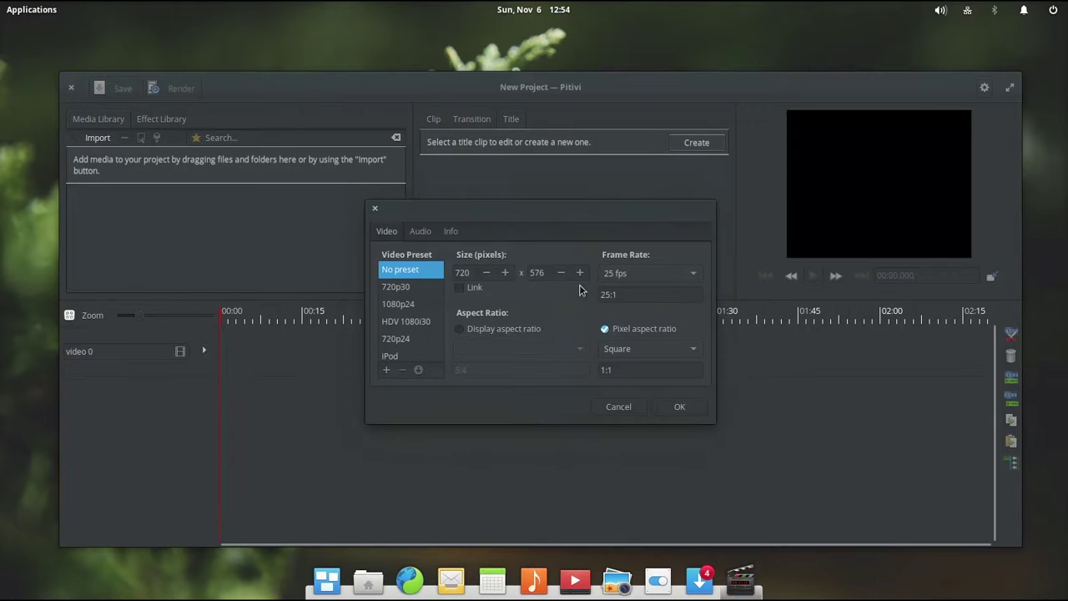
click(401, 307)
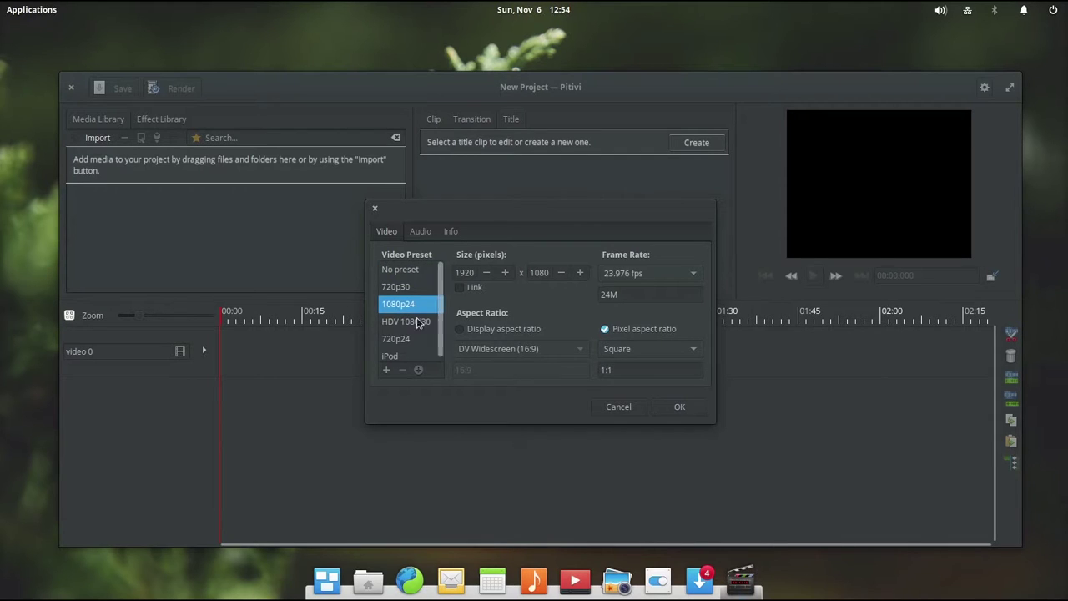
Keep the frame rate at 23.976 fps and accept the 1080p24 project settings.
click(678, 279)
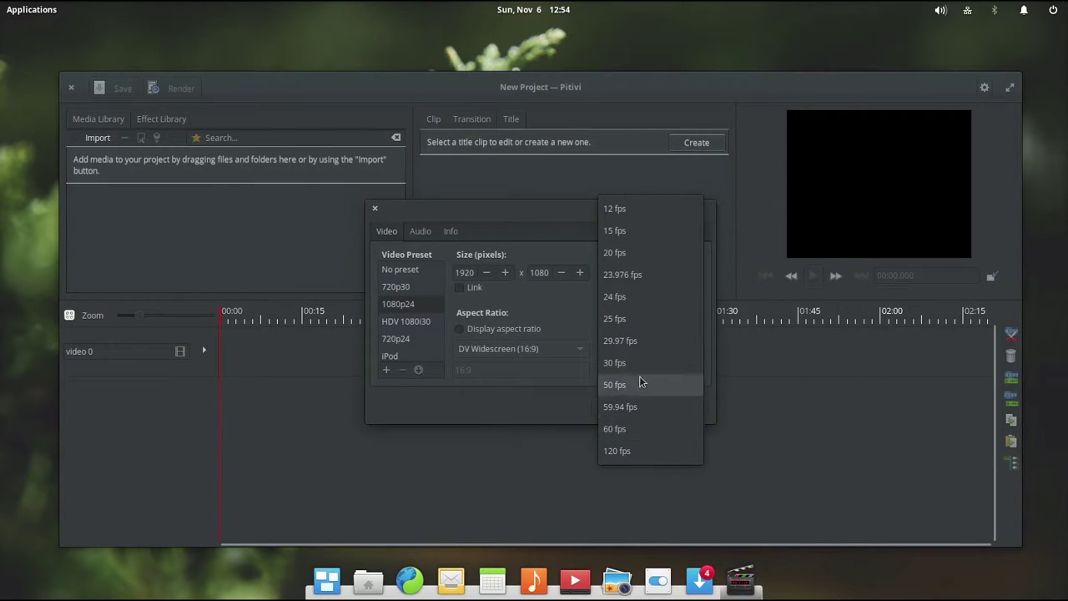
click(563, 297)
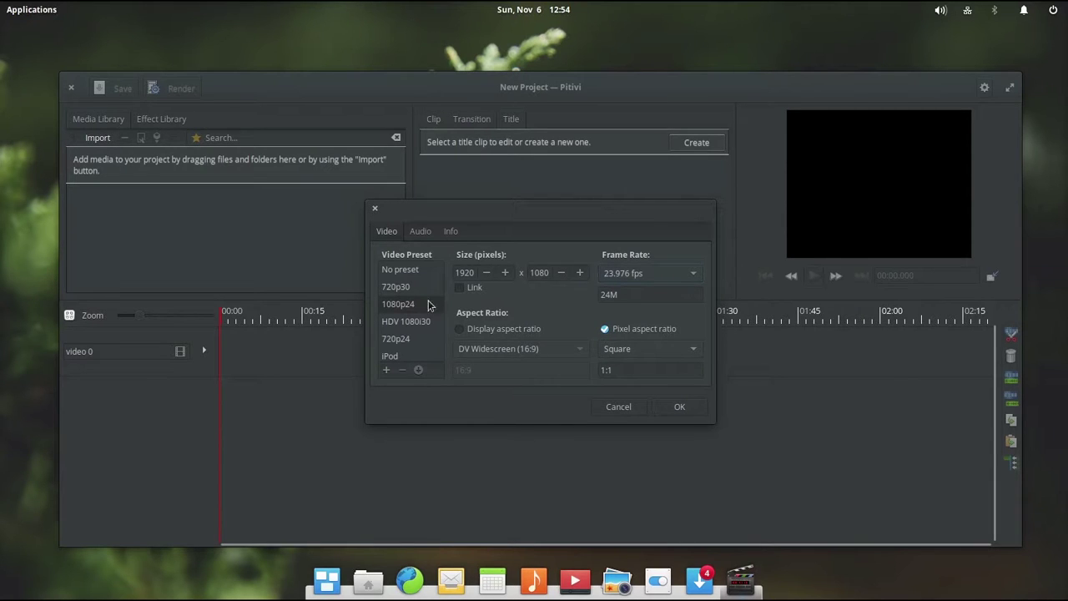
click(677, 407)
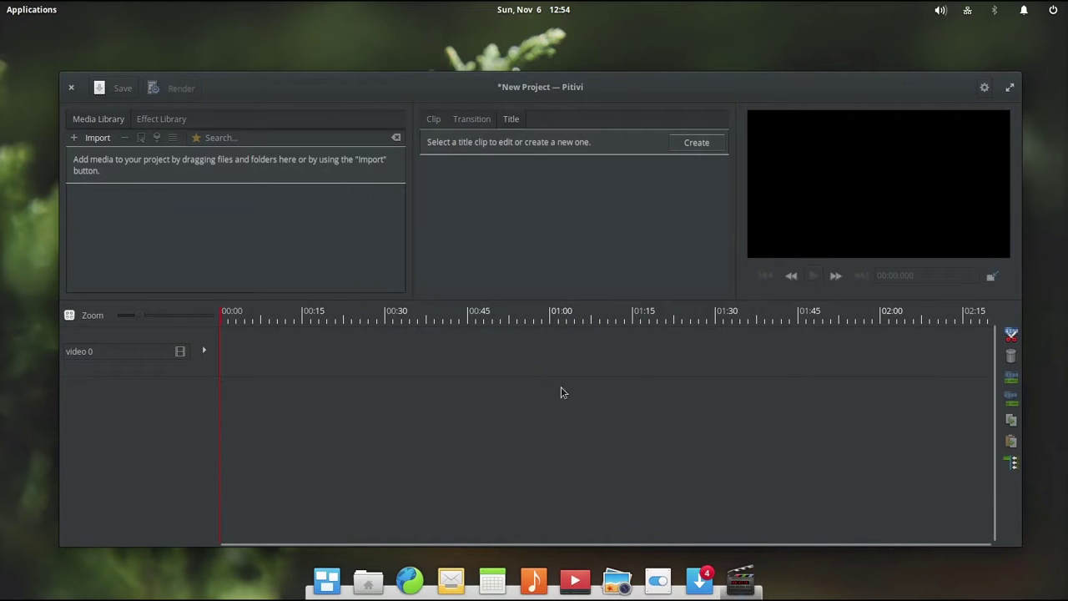
Import DSCN1720–1722.MOV from Videos/test footage and place DSCN1720.MOV on video track 0.
click(93, 138)
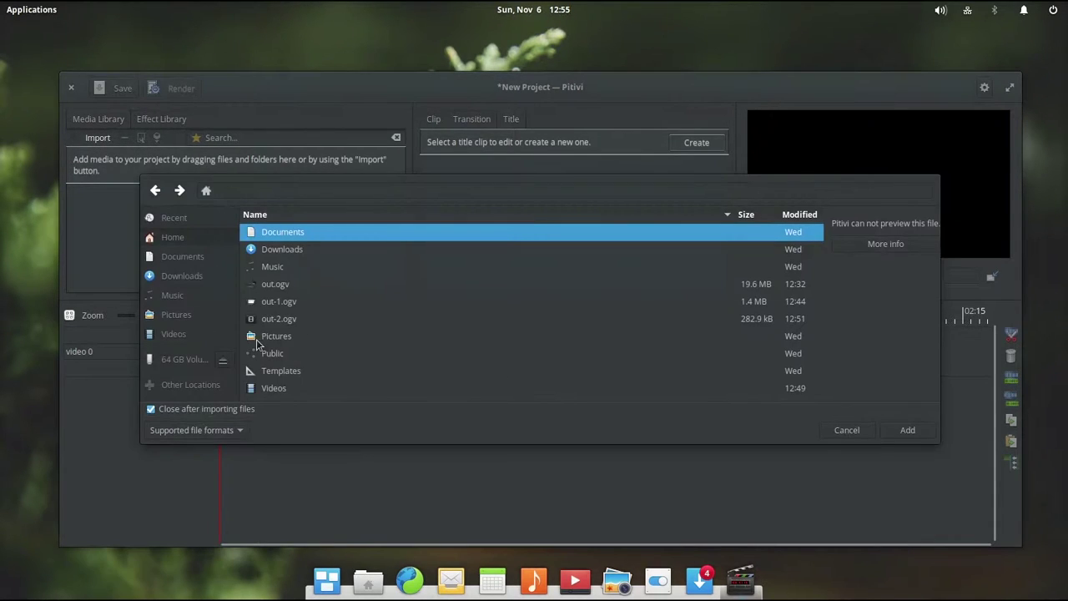
click(191, 333)
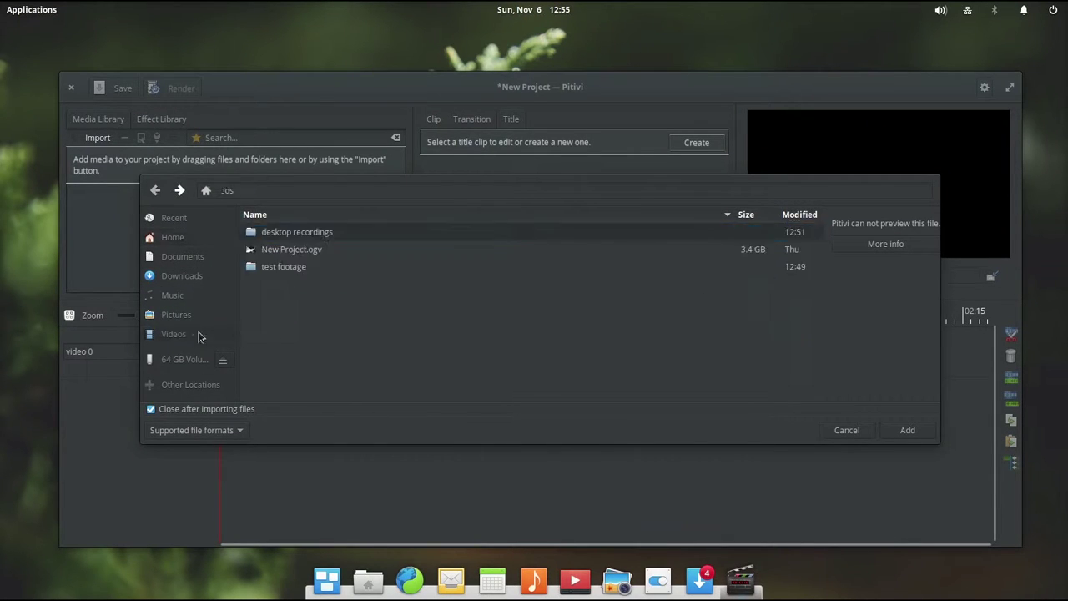
double_click(302, 266)
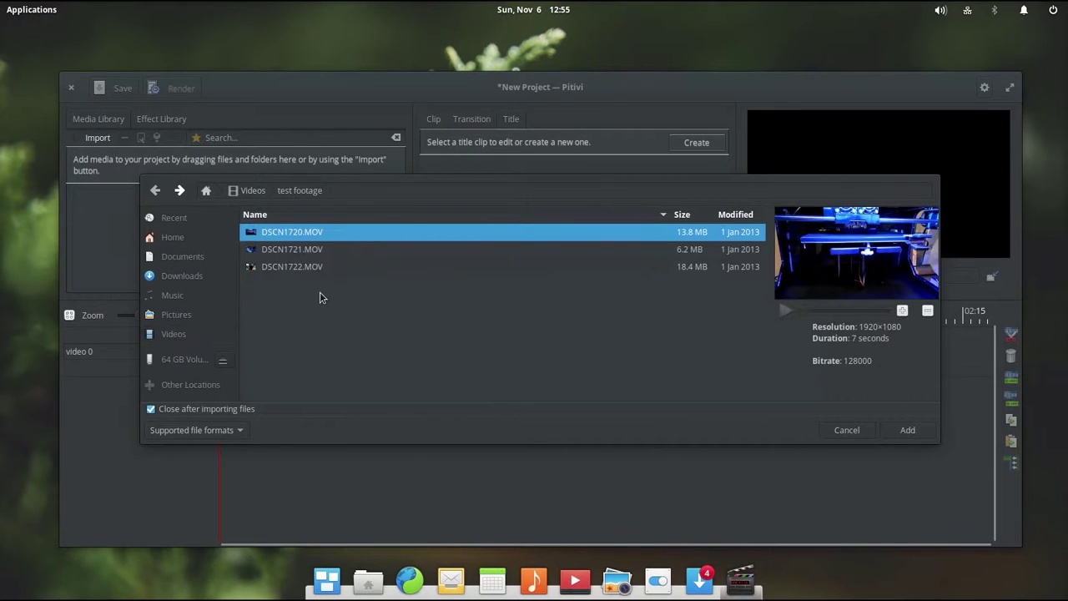
drag(320, 235, 365, 281)
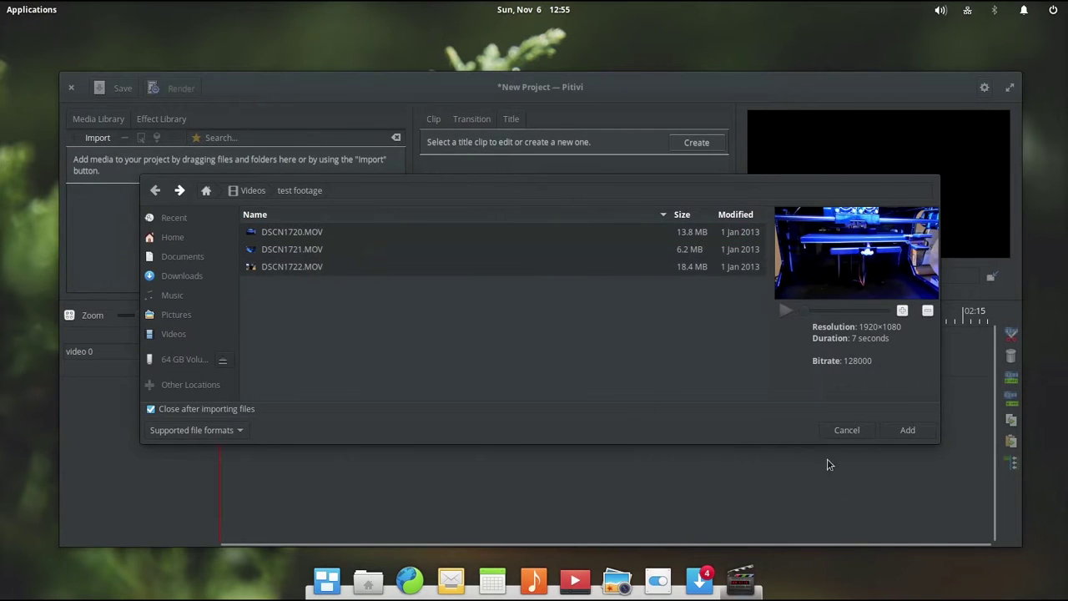
click(906, 431)
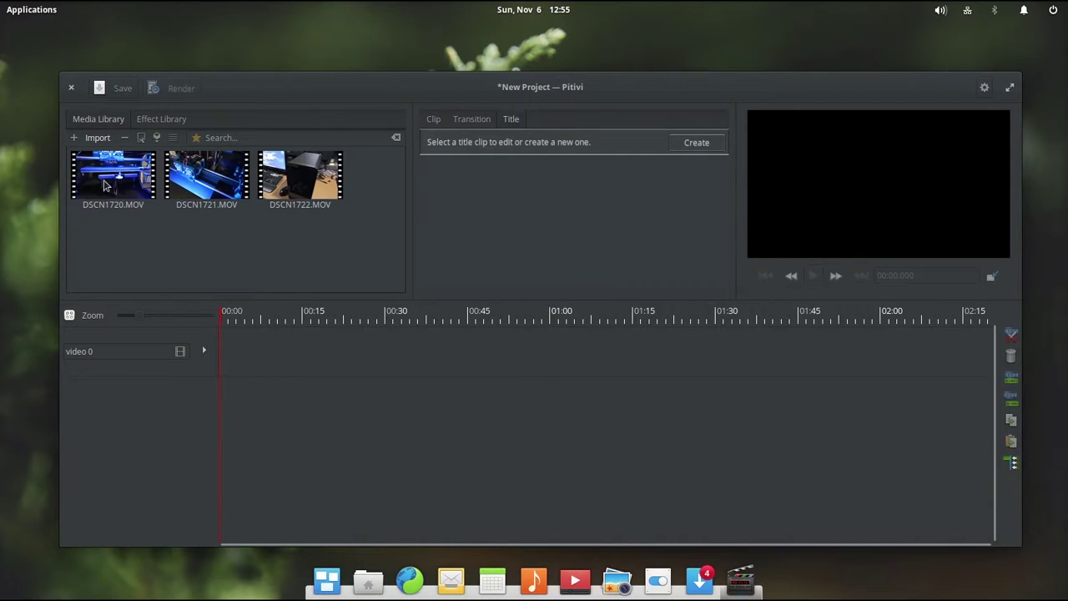
drag(105, 188, 257, 394)
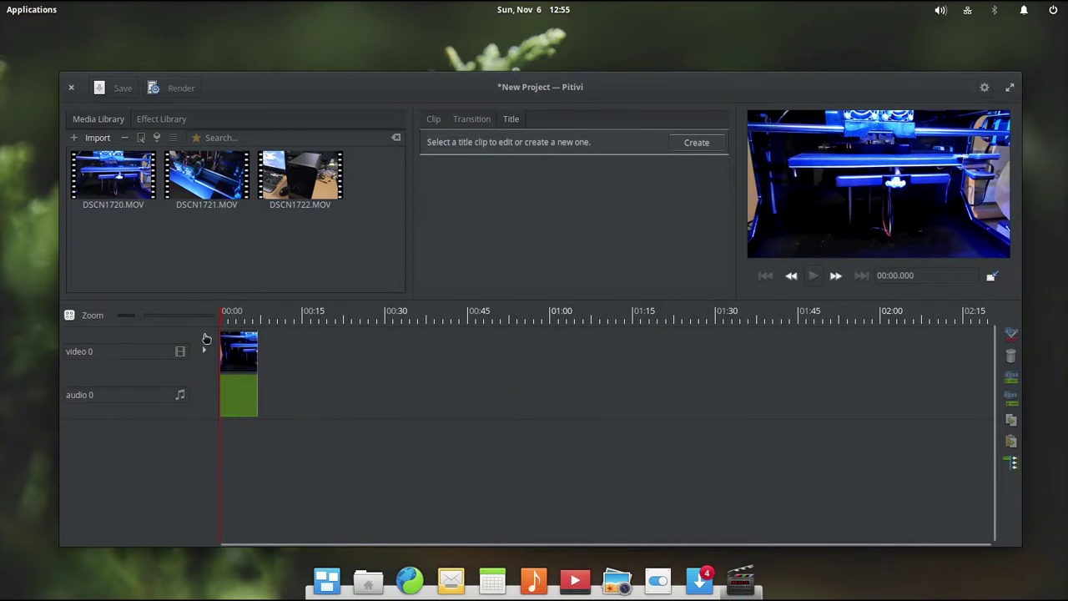
Preview DSCN1720.MOV in the viewer, then return the playhead to the start.
click(227, 315)
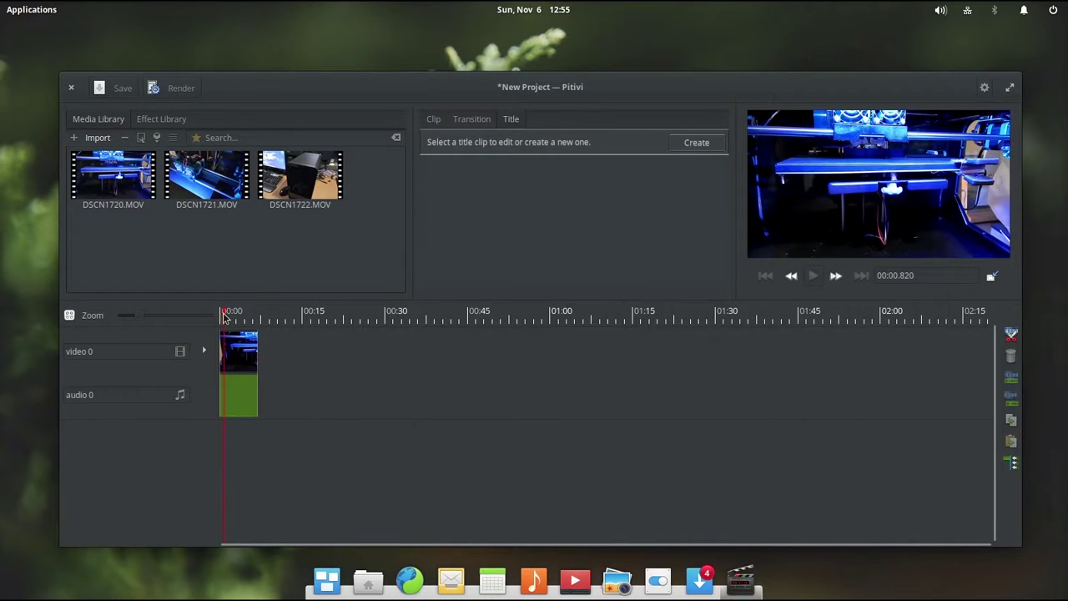
key(space)
drag(246, 318, 220, 318)
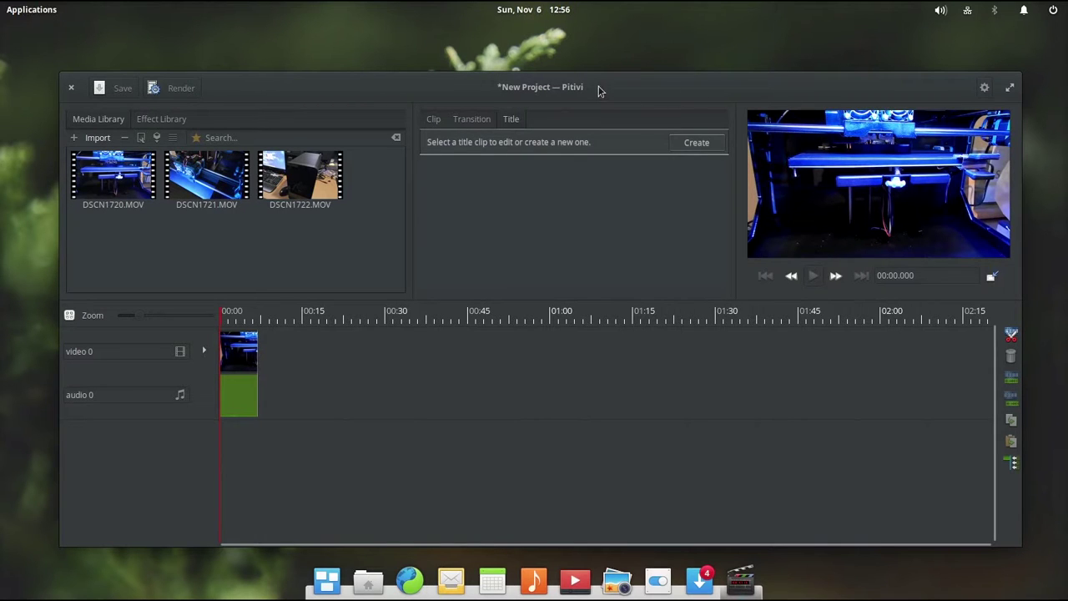
drag(594, 86, 594, 74)
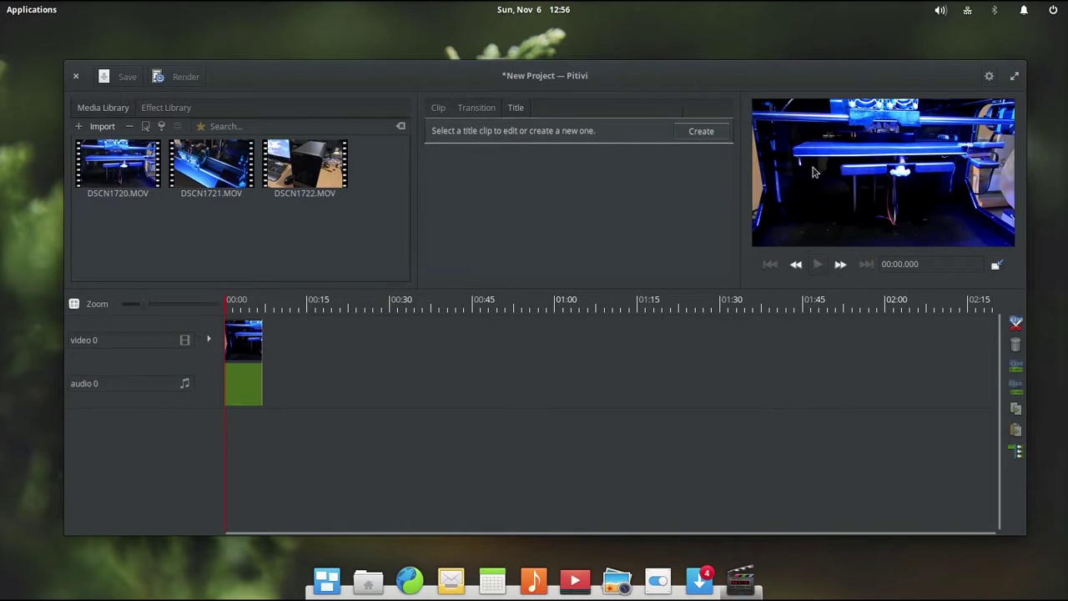
click(822, 265)
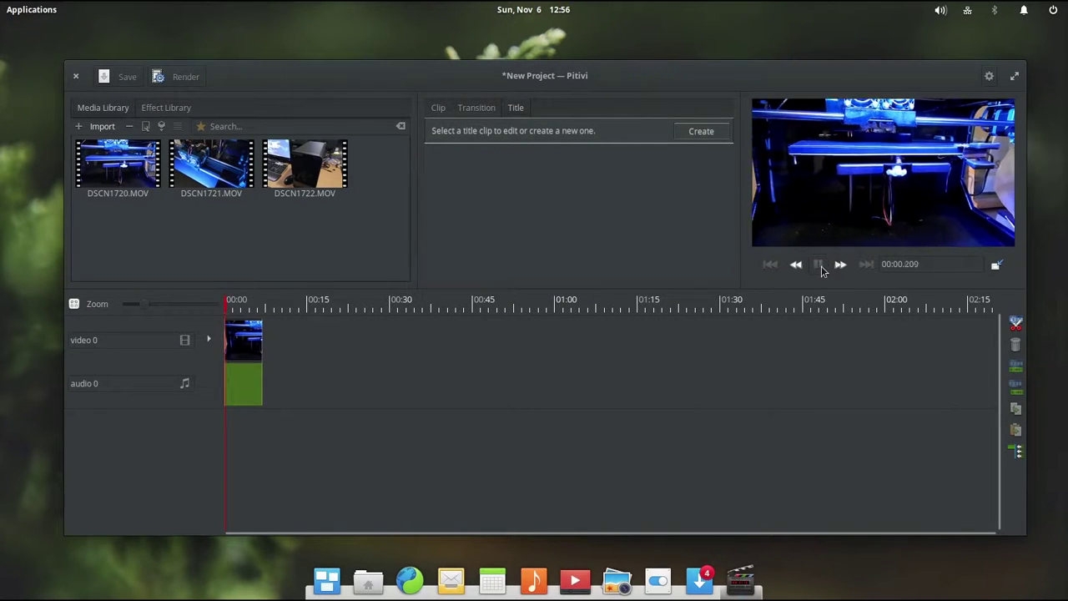
click(822, 265)
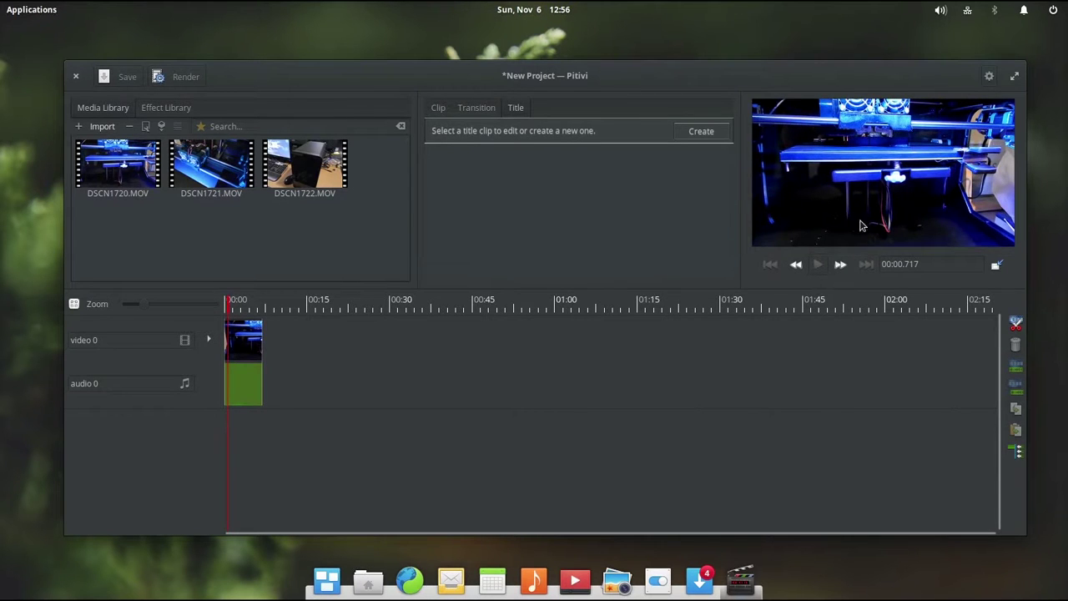
Mute the system volume to zero and restart timeline playback.
click(942, 13)
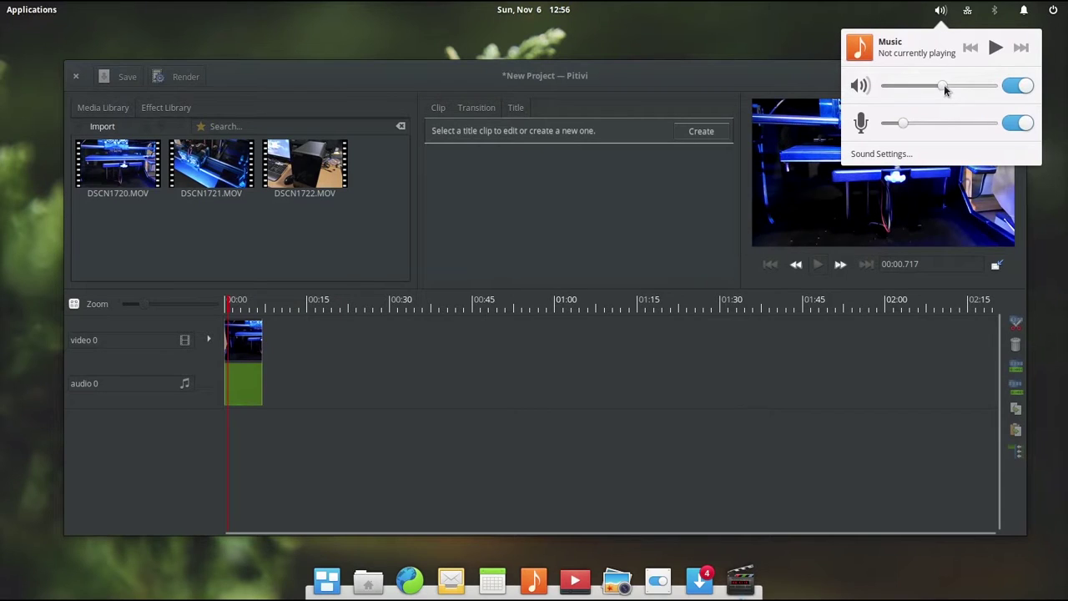
drag(946, 90, 881, 89)
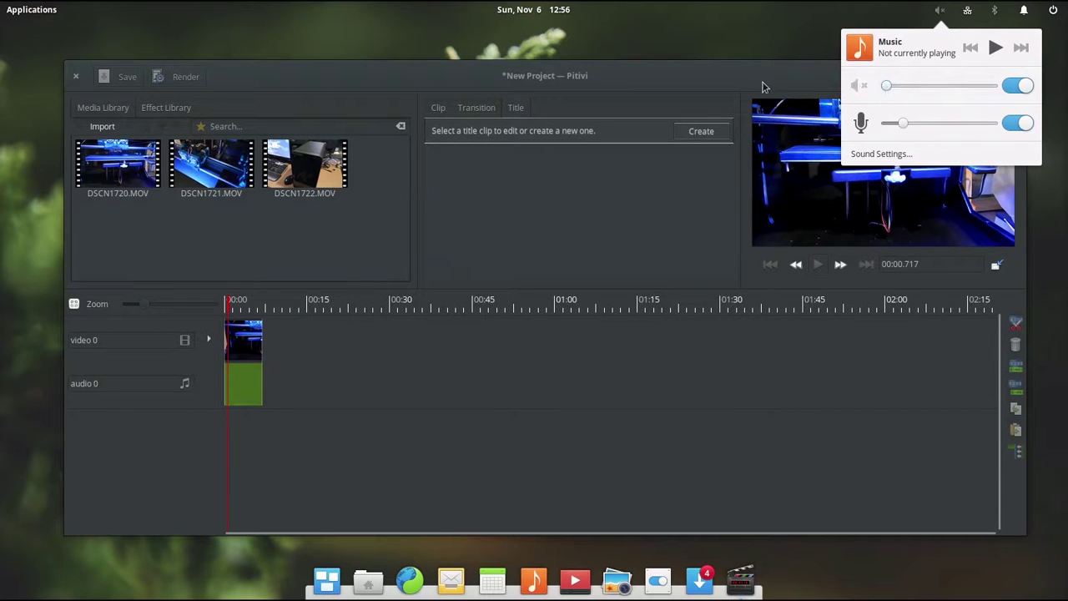
click(762, 87)
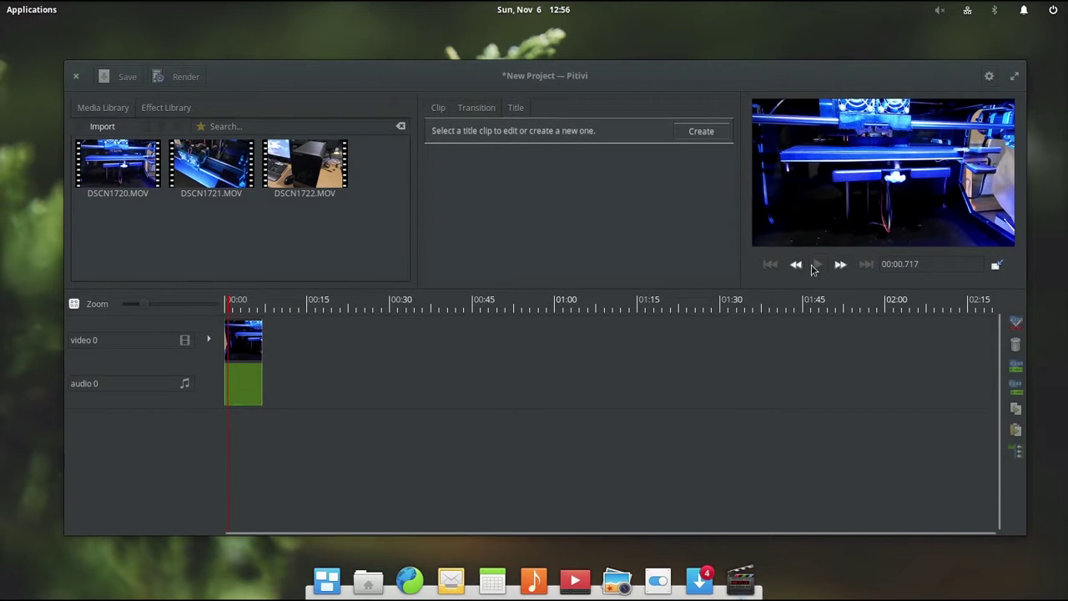
click(817, 267)
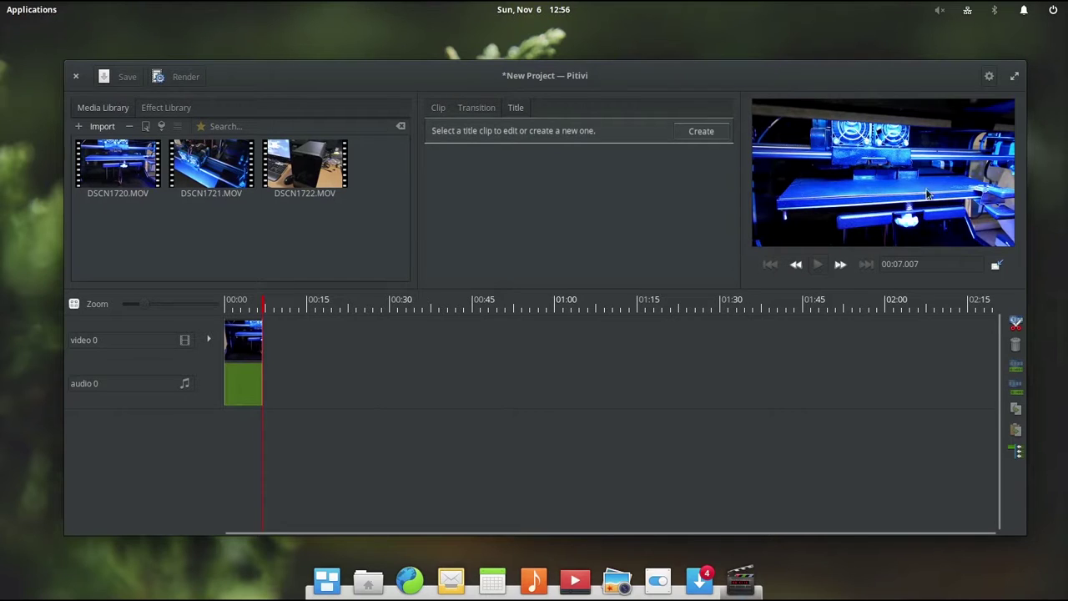
Add DSCN1721.MOV and DSCN1722.MOV after the first clip on video 0, then play all three.
drag(205, 171, 267, 256)
mouse_move(289, 173)
mouse_down()
mouse_move(278, 380)
mouse_move(288, 382)
mouse_up()
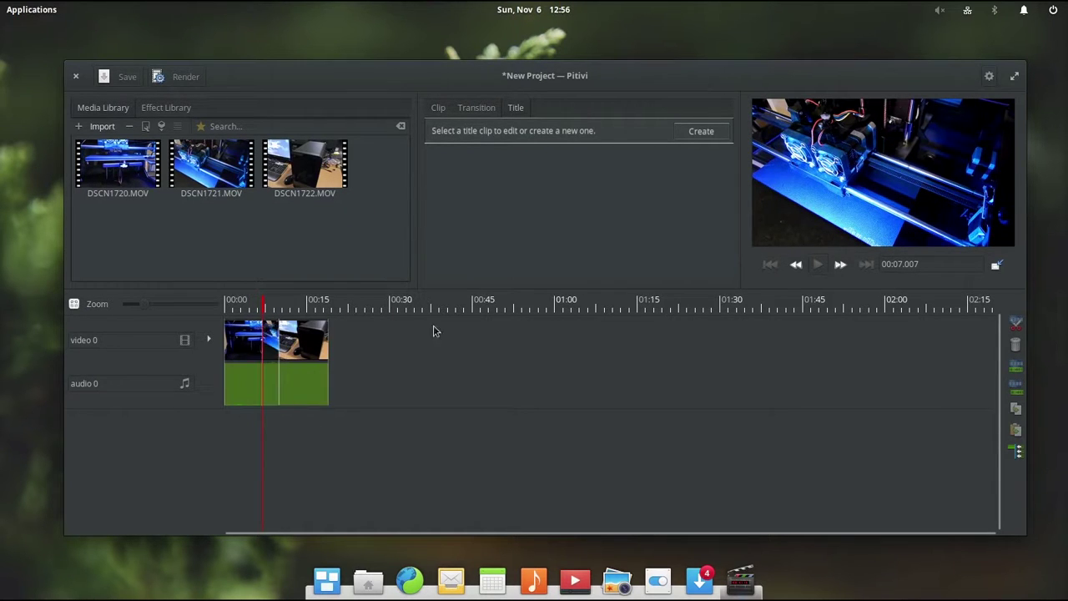
click(815, 265)
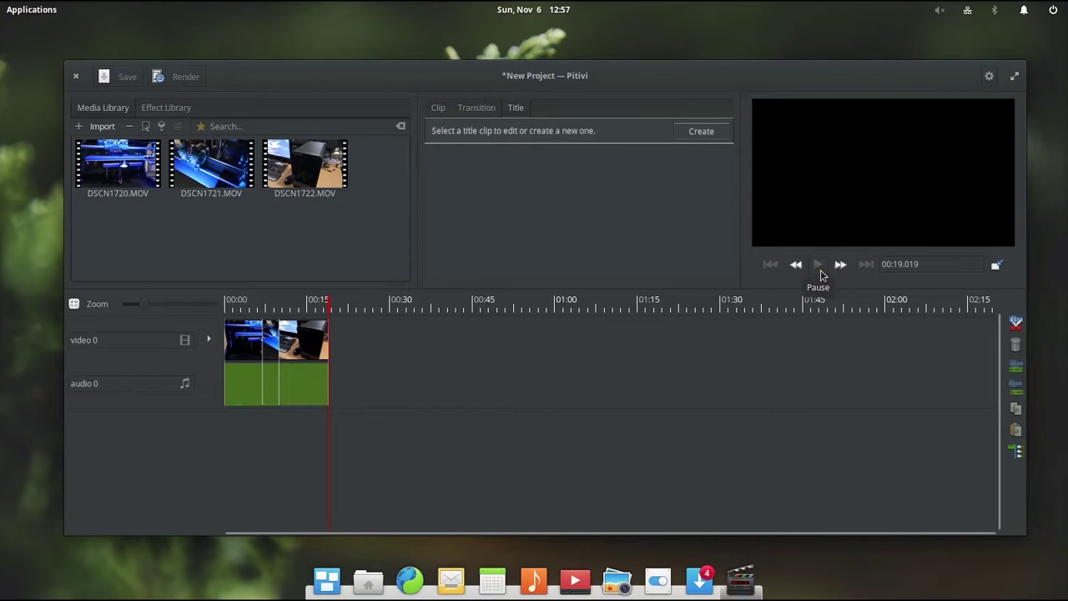
click(819, 268)
Reset the playhead, then drag the short dark clip past DSCN1722.MOV to around 00:22.
drag(270, 305, 221, 311)
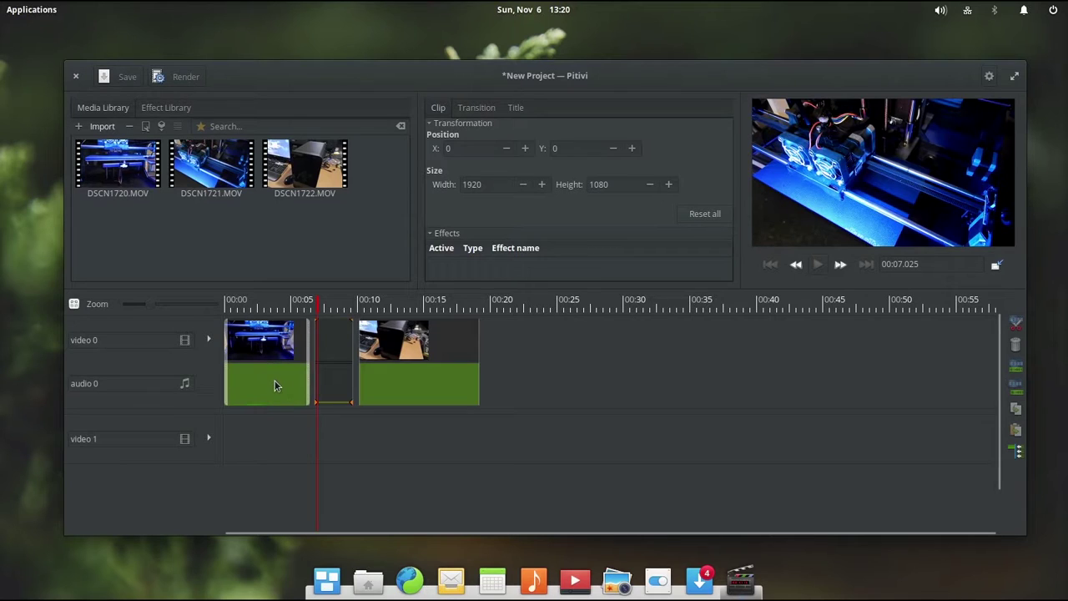
drag(336, 348, 432, 355)
drag(509, 353, 547, 355)
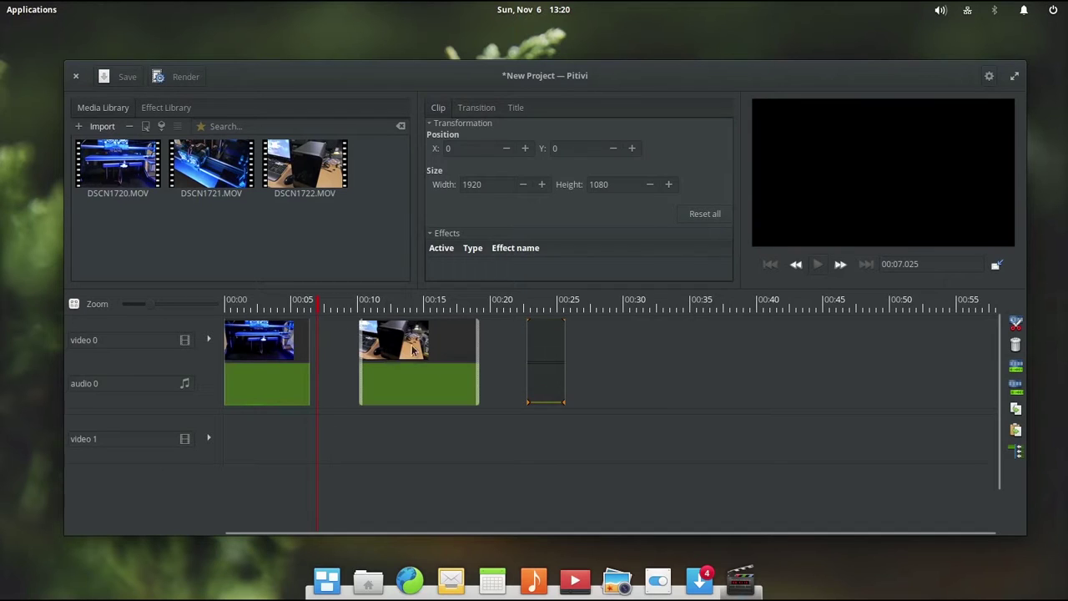
Delete the short dark clip and slide DSCN1722.MOV left to overlap DSCN1720.MOV's end near 00:06.
drag(543, 347, 512, 350)
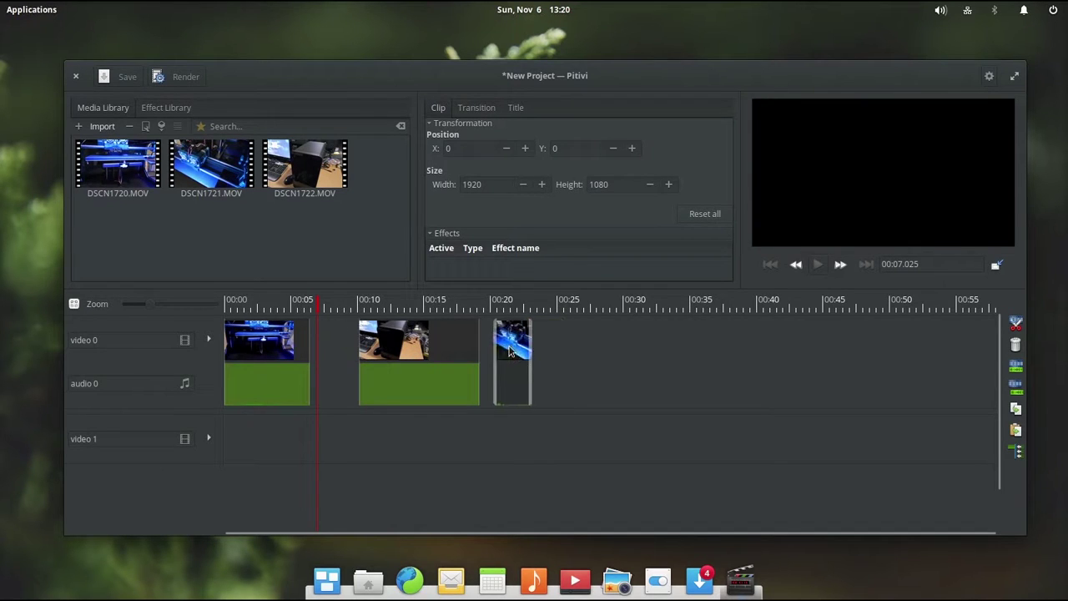
key(Delete)
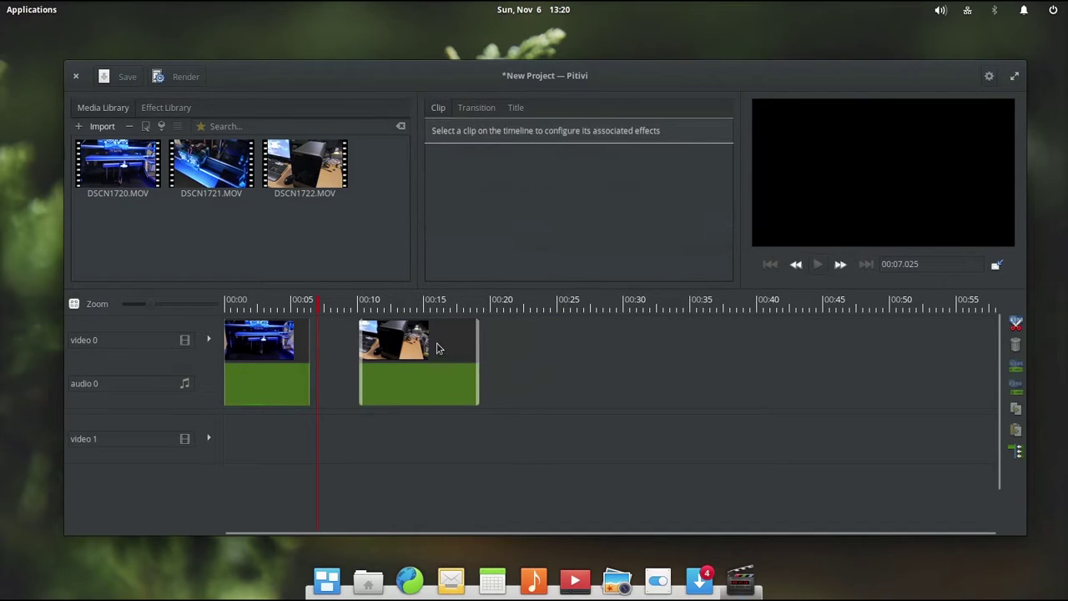
drag(436, 345, 407, 346)
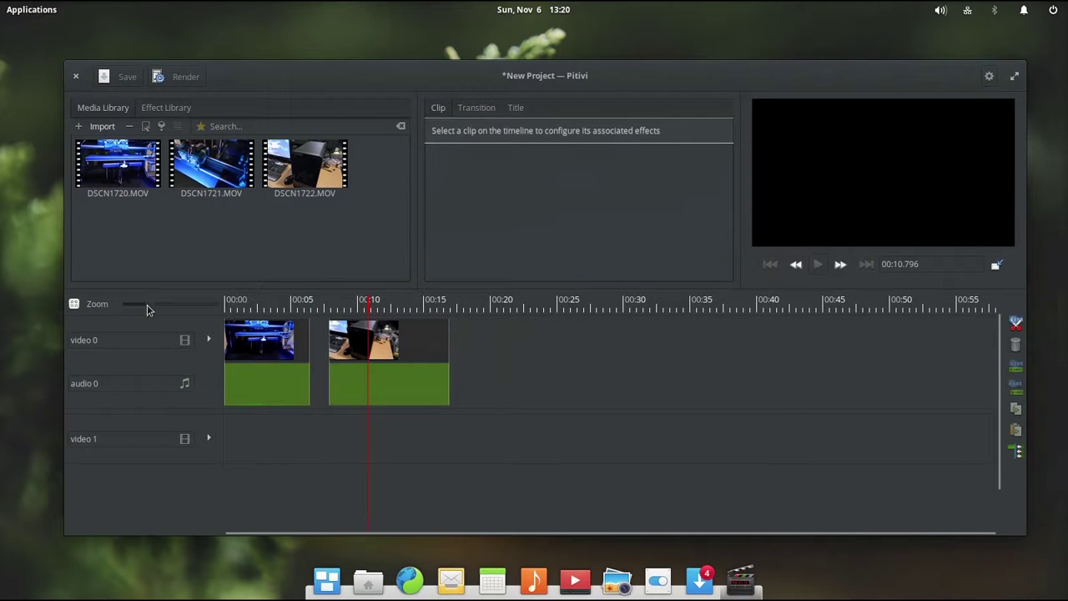
drag(148, 305, 161, 311)
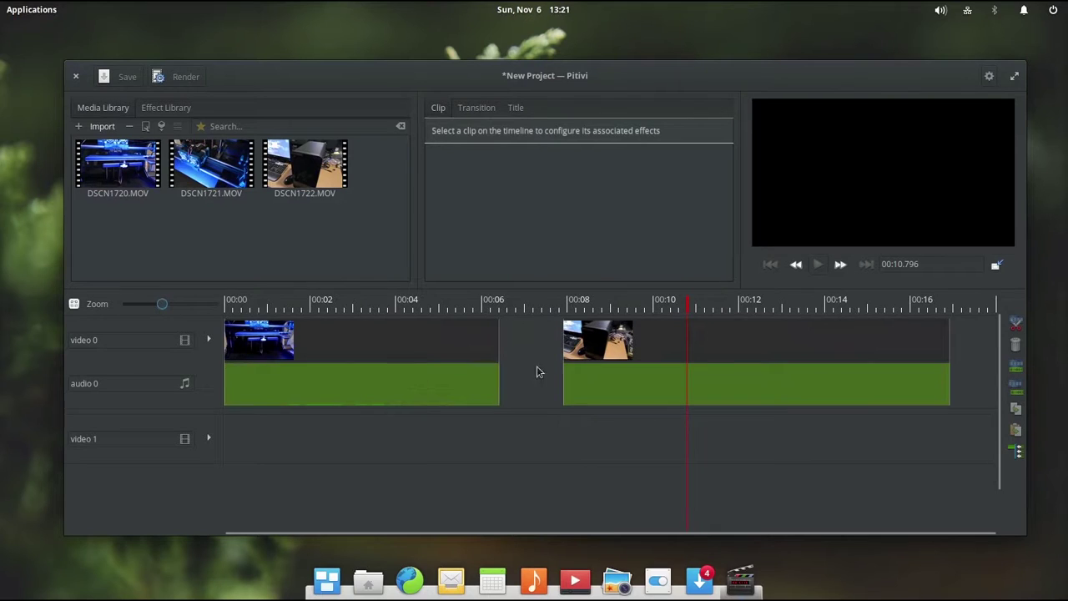
drag(575, 349, 511, 352)
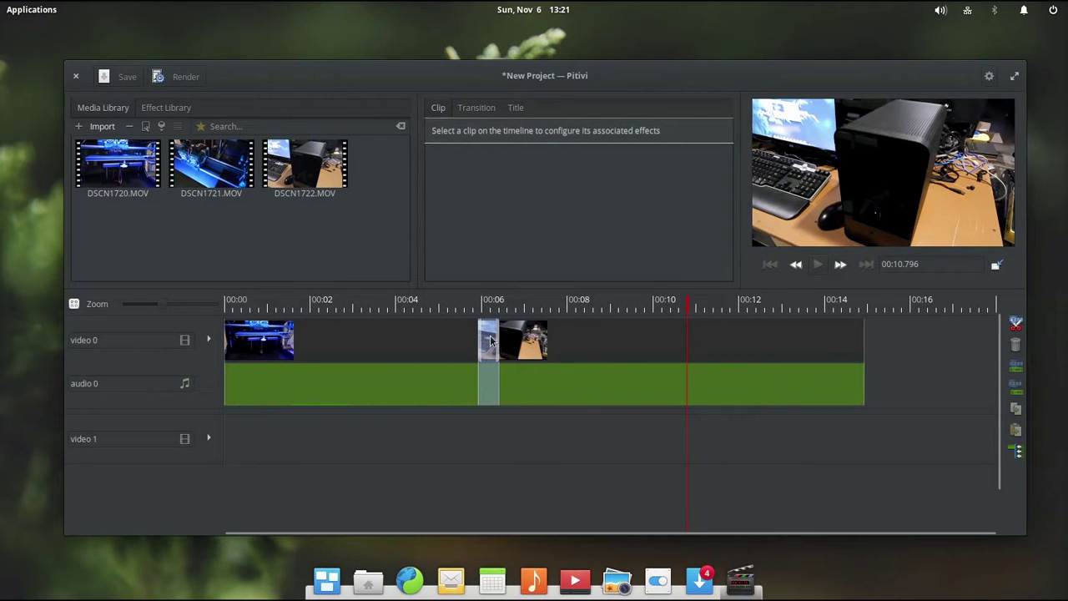
Select the transition, play it through from about 00:05, and mute the system volume.
click(490, 341)
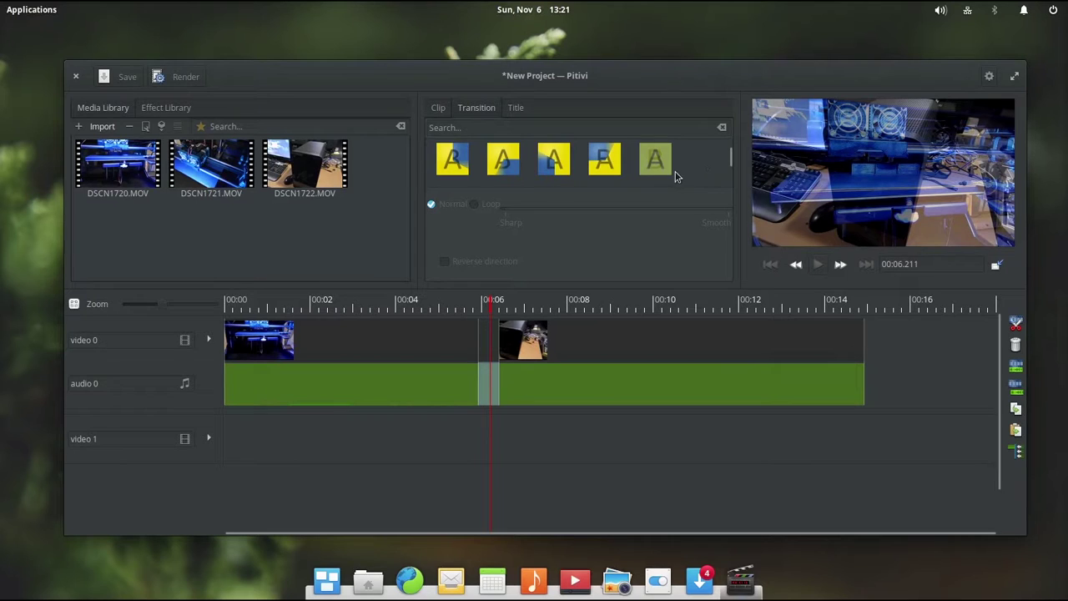
scroll(674, 171, up, 1)
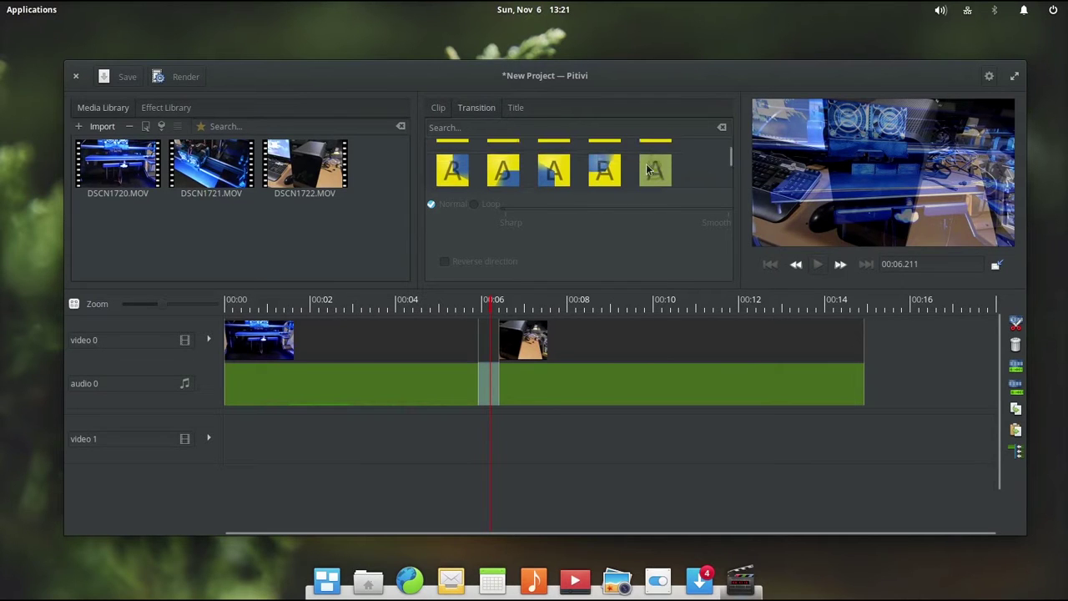
scroll(655, 170, down, 1)
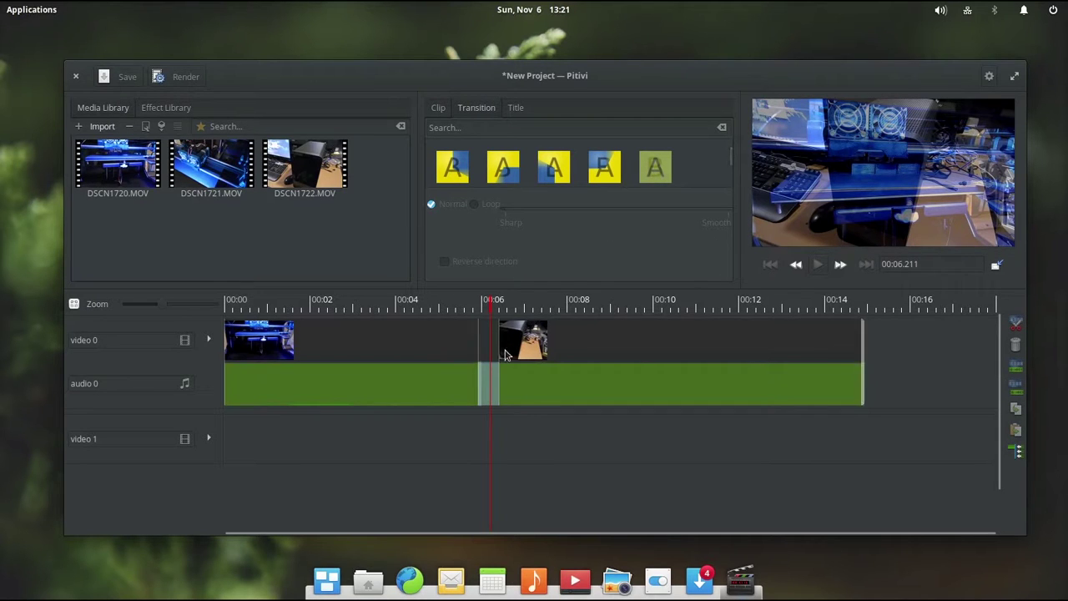
click(439, 305)
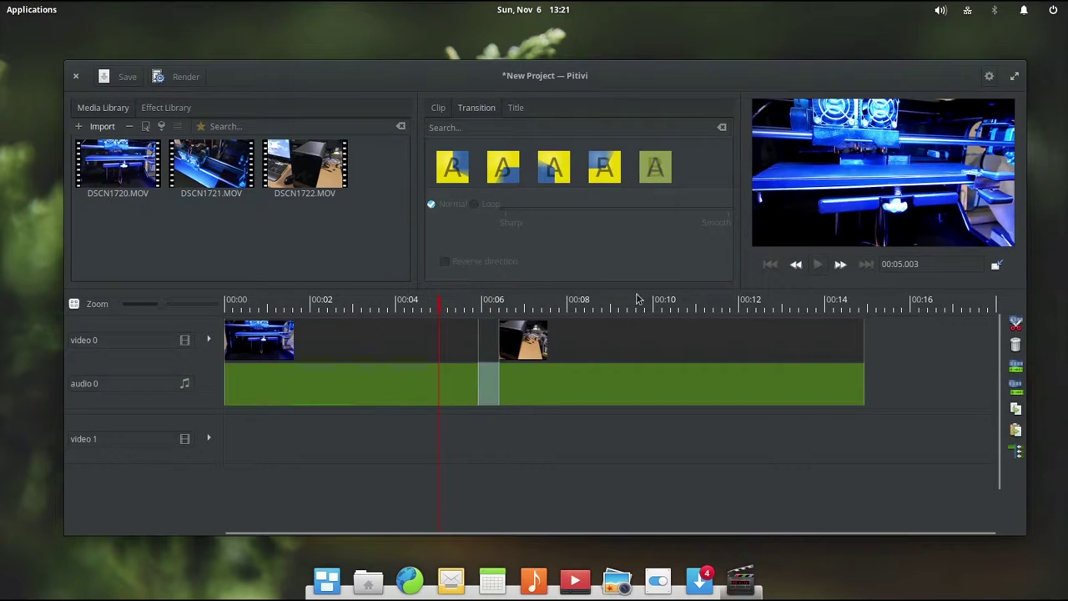
click(466, 306)
click(820, 265)
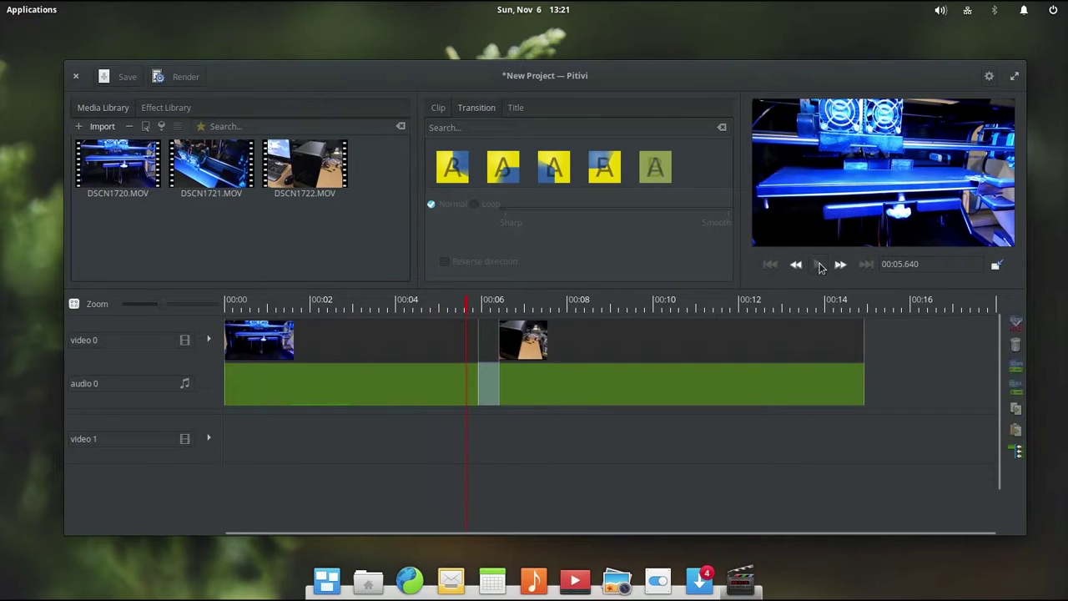
click(819, 265)
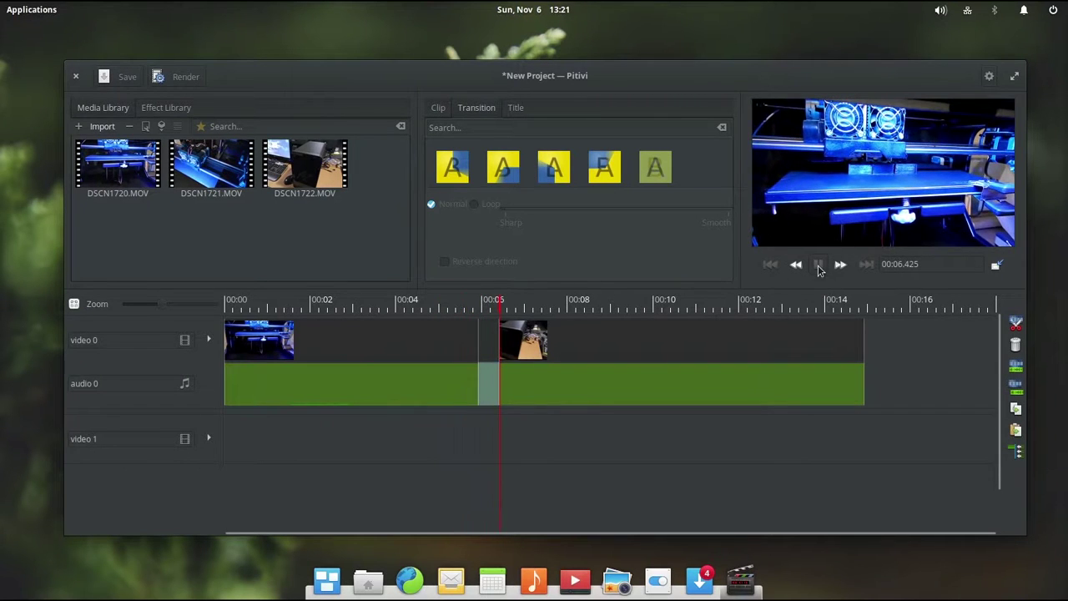
click(941, 10)
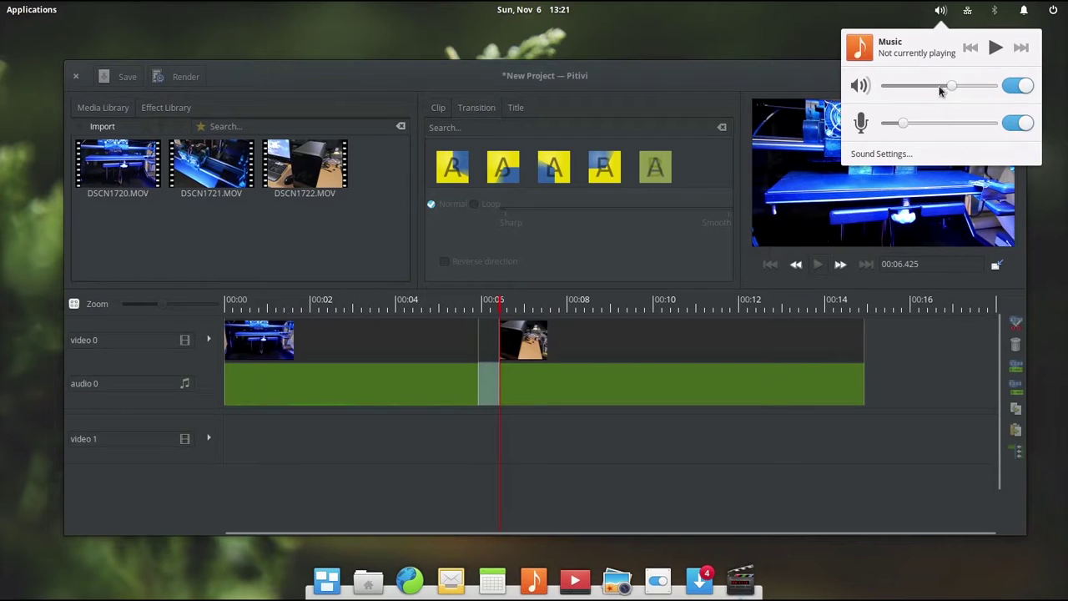
drag(954, 89, 874, 96)
click(692, 154)
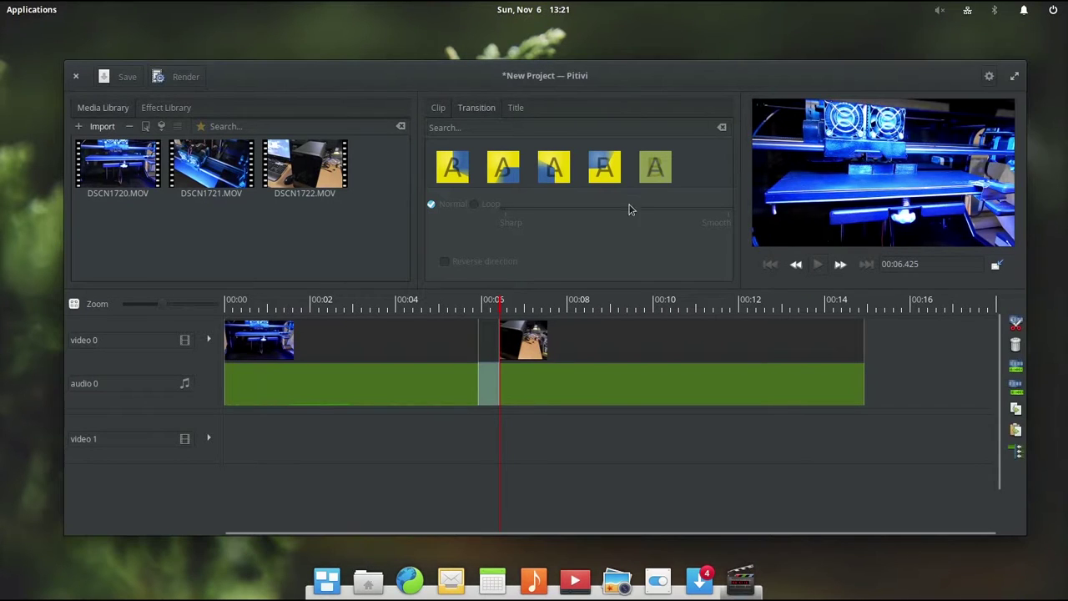
Replay the fade, then slide the second clip further left to lengthen the overlap.
click(453, 311)
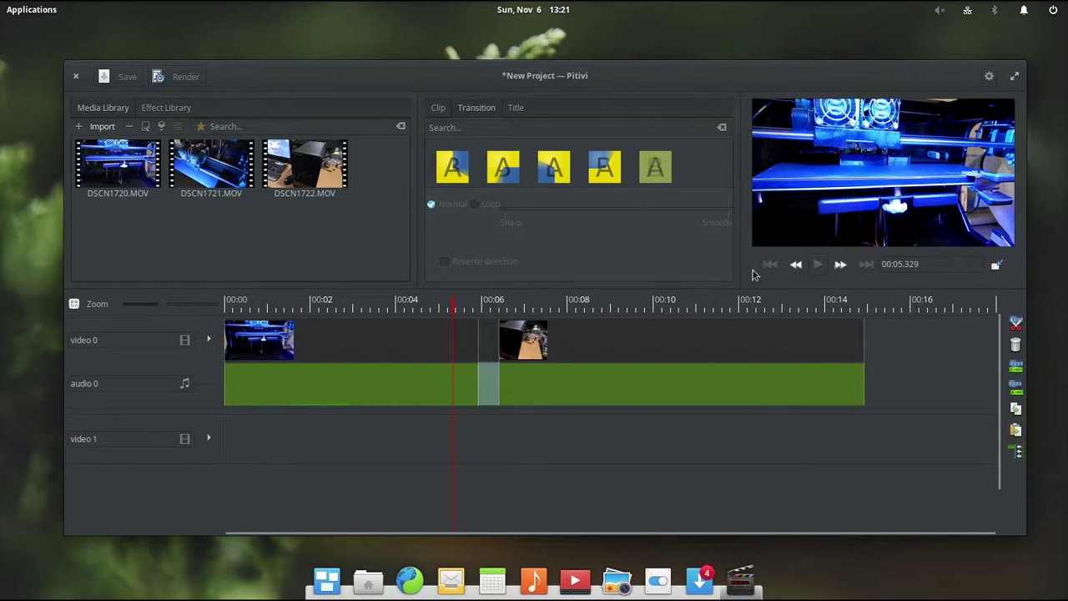
click(817, 264)
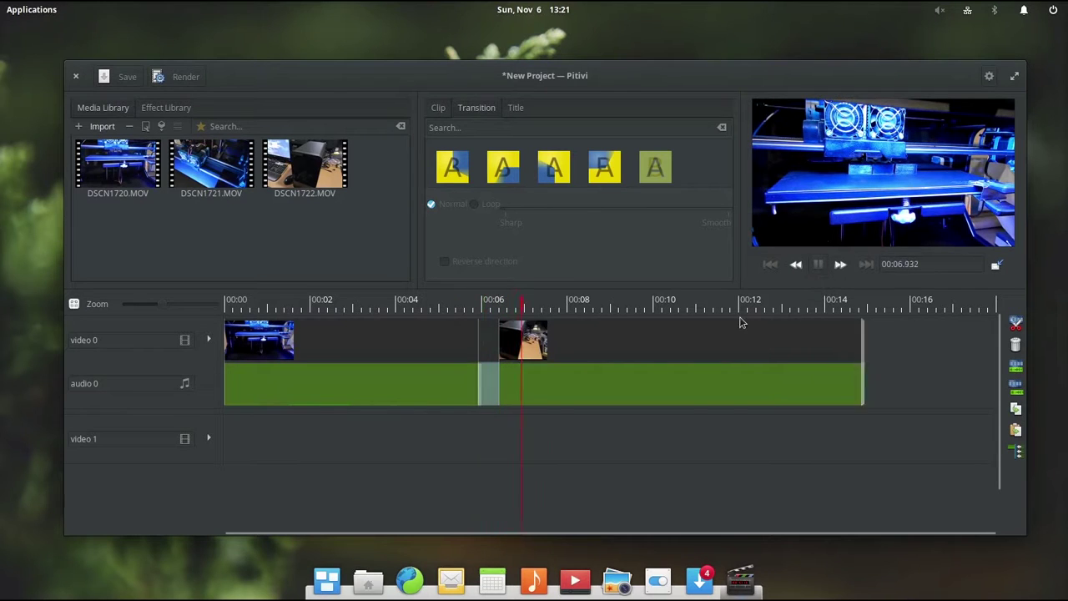
click(819, 265)
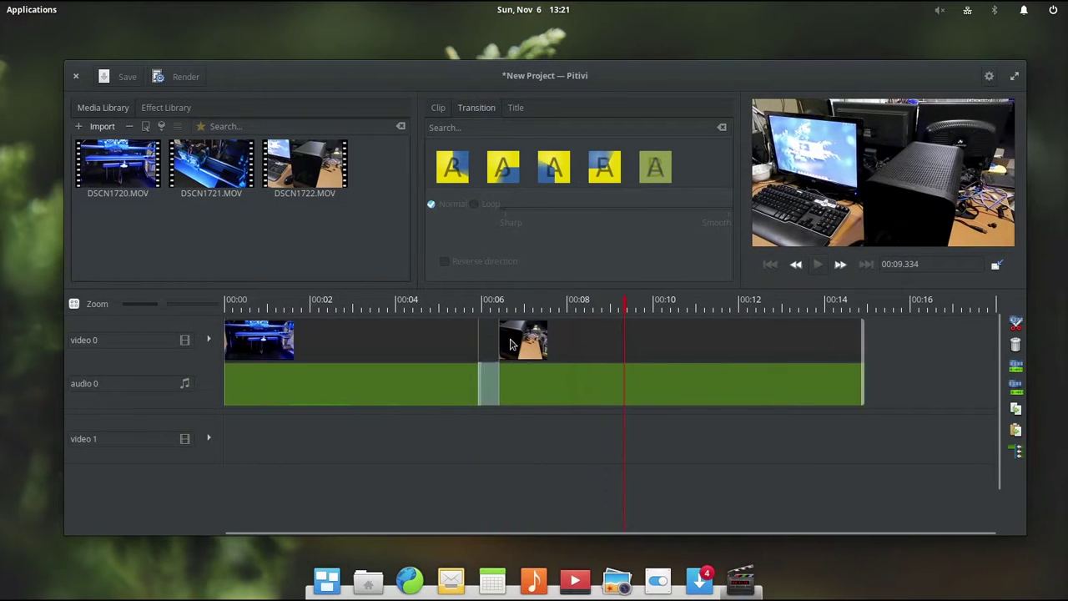
drag(579, 337, 541, 337)
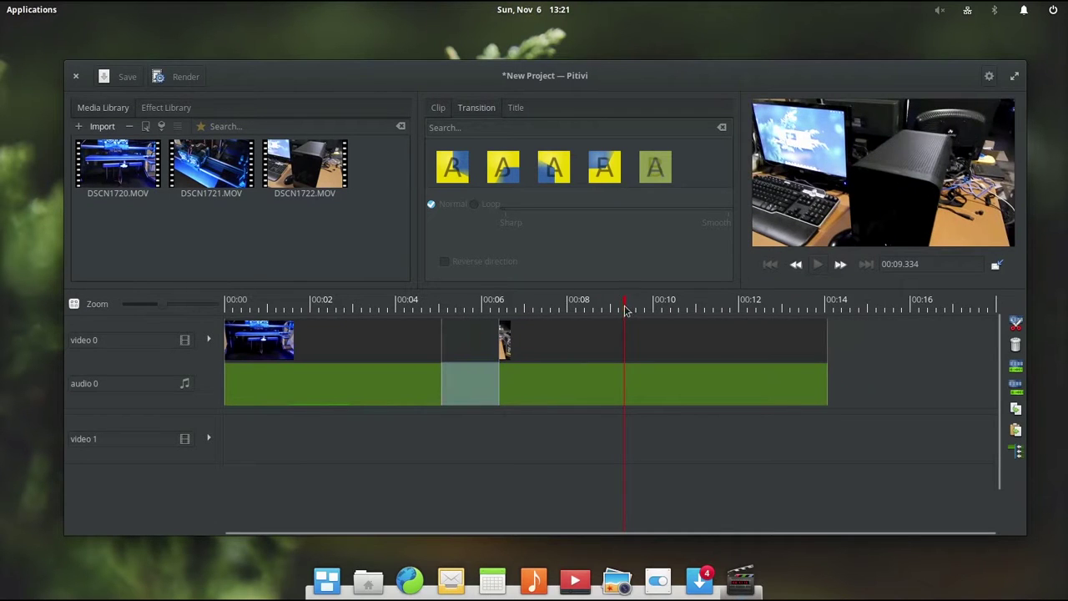
drag(626, 309, 417, 317)
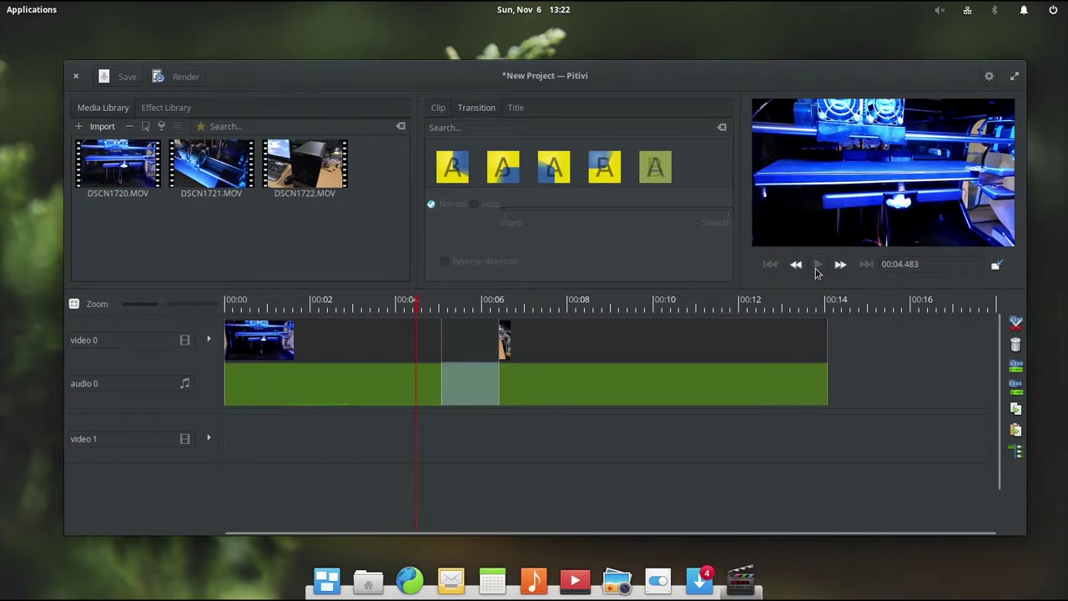
Play the timeline through the lengthened crossfade and stop at about 00:09.
click(817, 272)
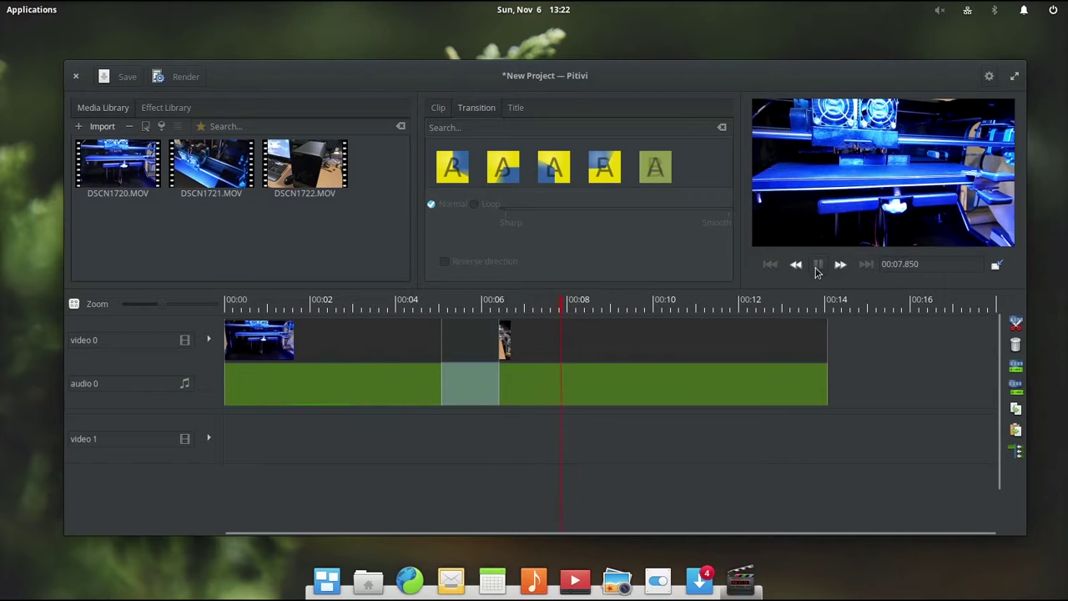
click(817, 269)
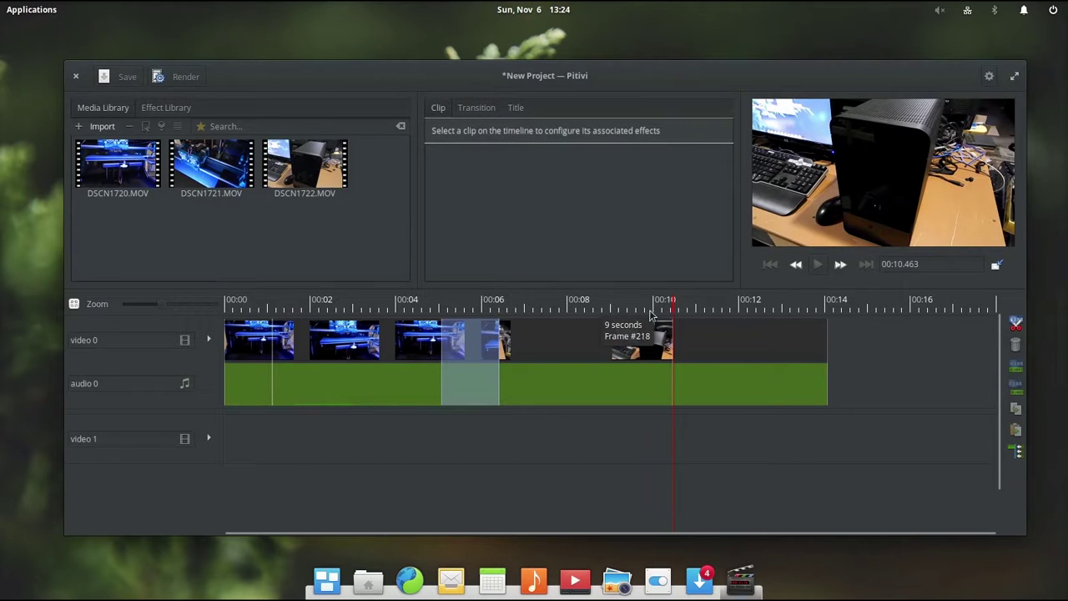
Split the final clip at the playhead near 00:12.2 and nudge the piece after the cut.
click(696, 307)
click(727, 307)
click(748, 307)
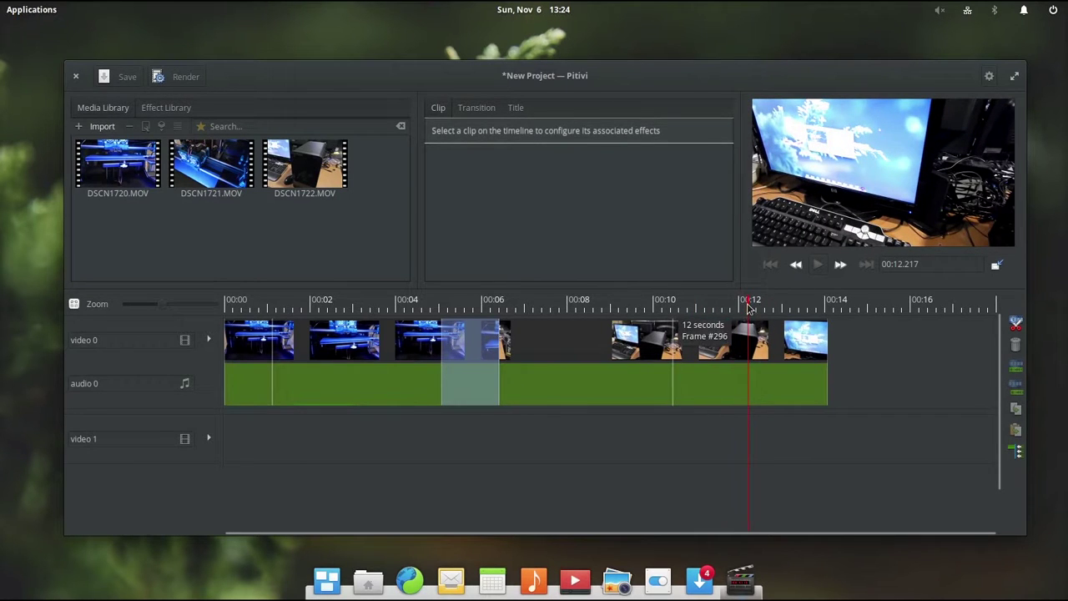
click(697, 308)
drag(710, 309, 740, 308)
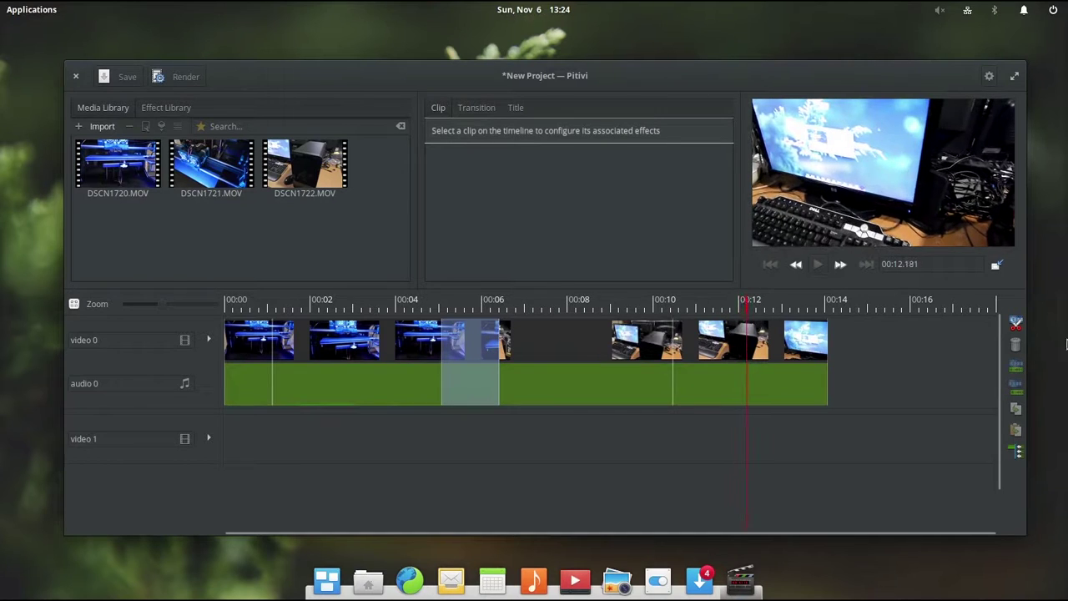
click(1016, 325)
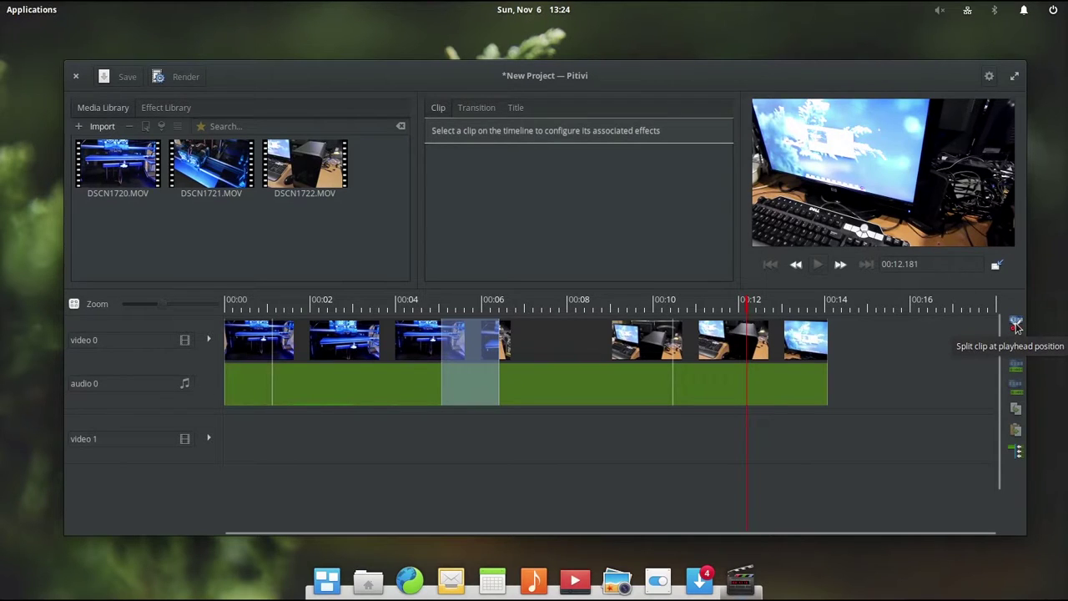
click(775, 350)
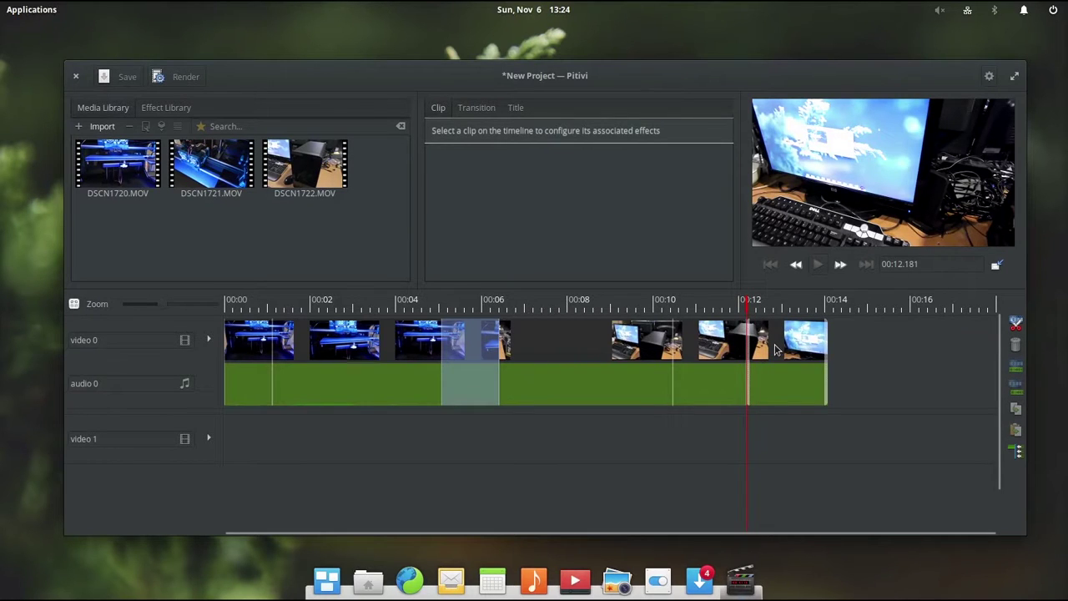
mouse_move(774, 351)
mouse_down()
mouse_move(833, 350)
mouse_move(765, 349)
mouse_move(774, 347)
mouse_up()
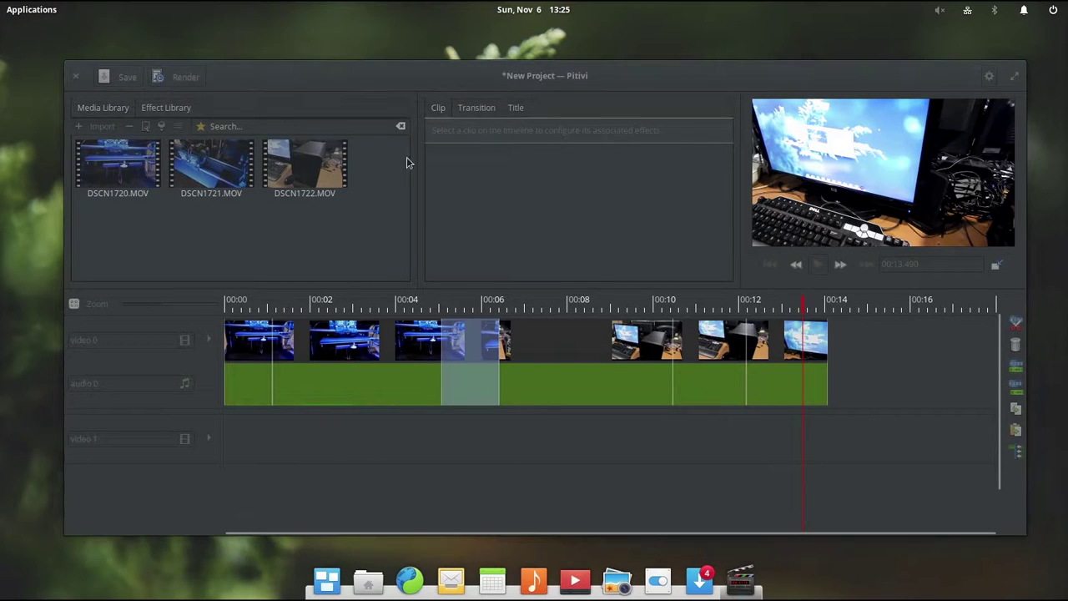
Open the render settings with Ctrl+R.
key(ctrl+r)
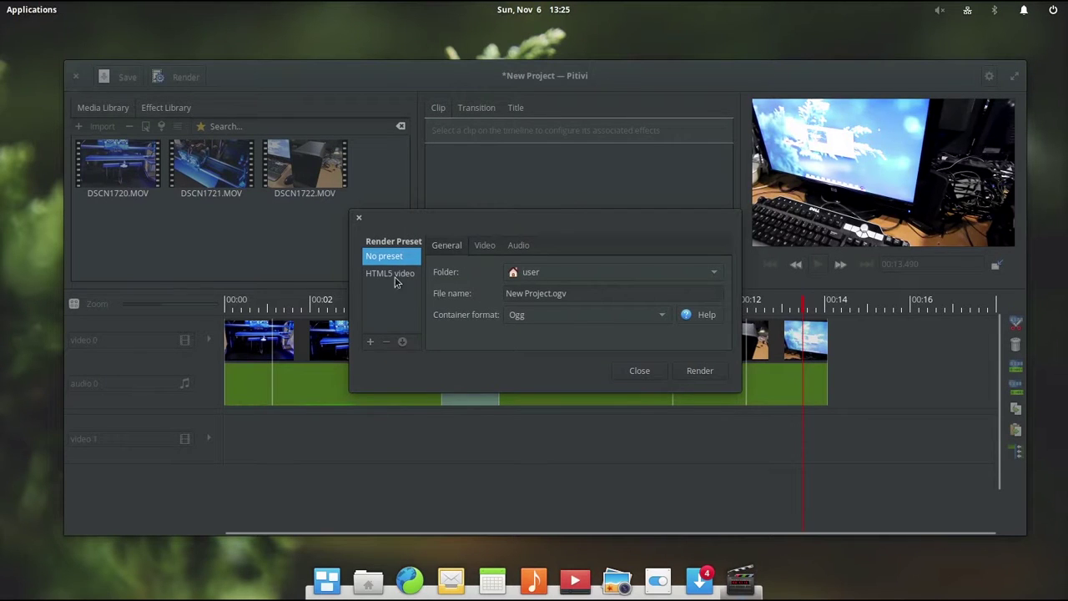
Set the output folder to Videos and rename the file to example.ogv.
click(586, 294)
click(584, 274)
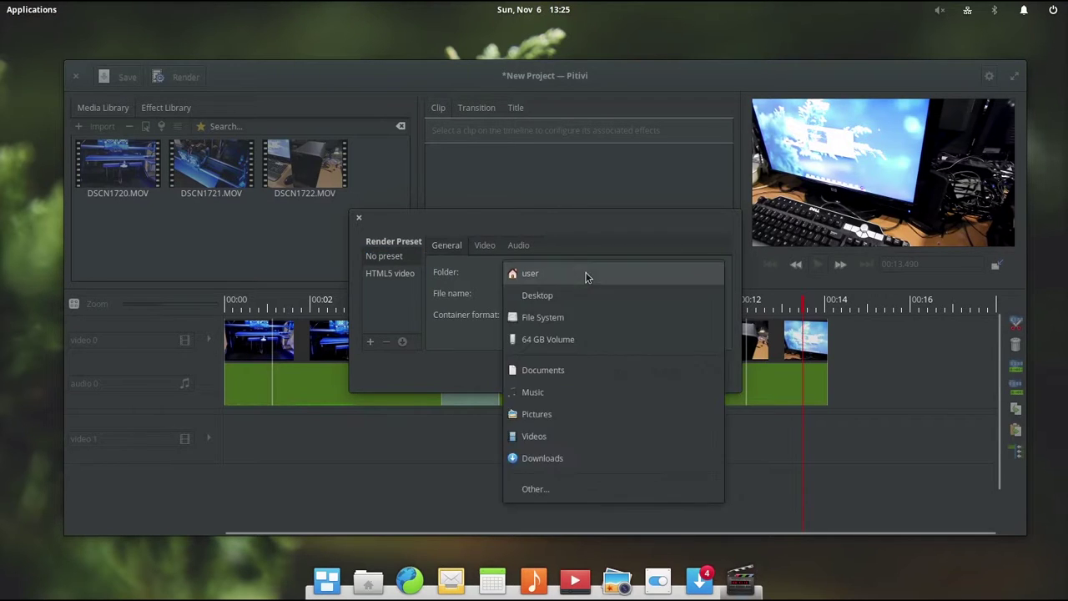
click(546, 436)
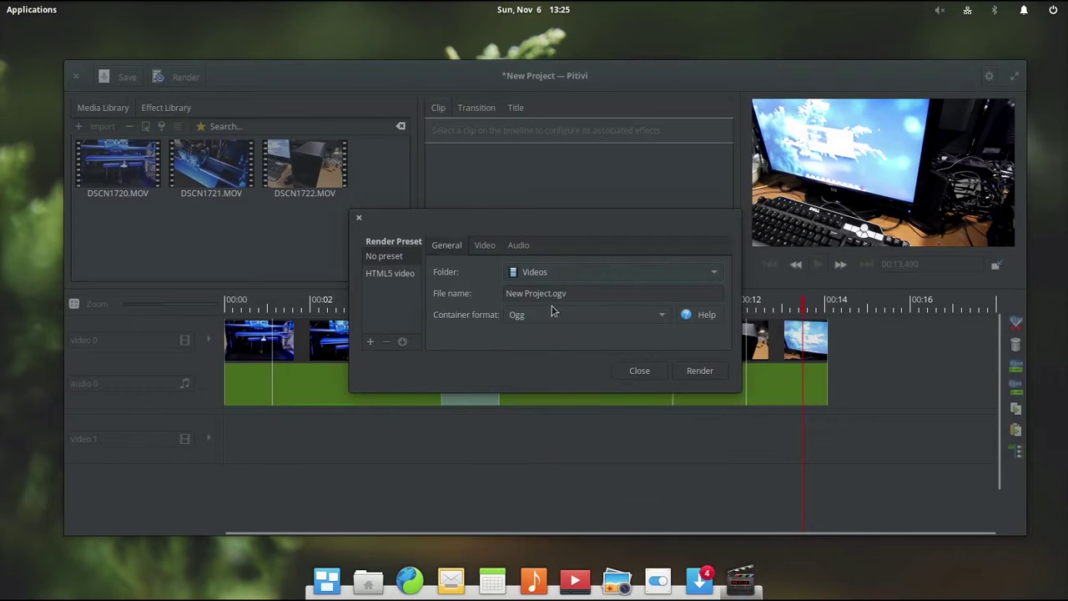
drag(552, 295, 504, 294)
text(example)
Review the Video and Audio output settings, then return to the General settings.
click(488, 245)
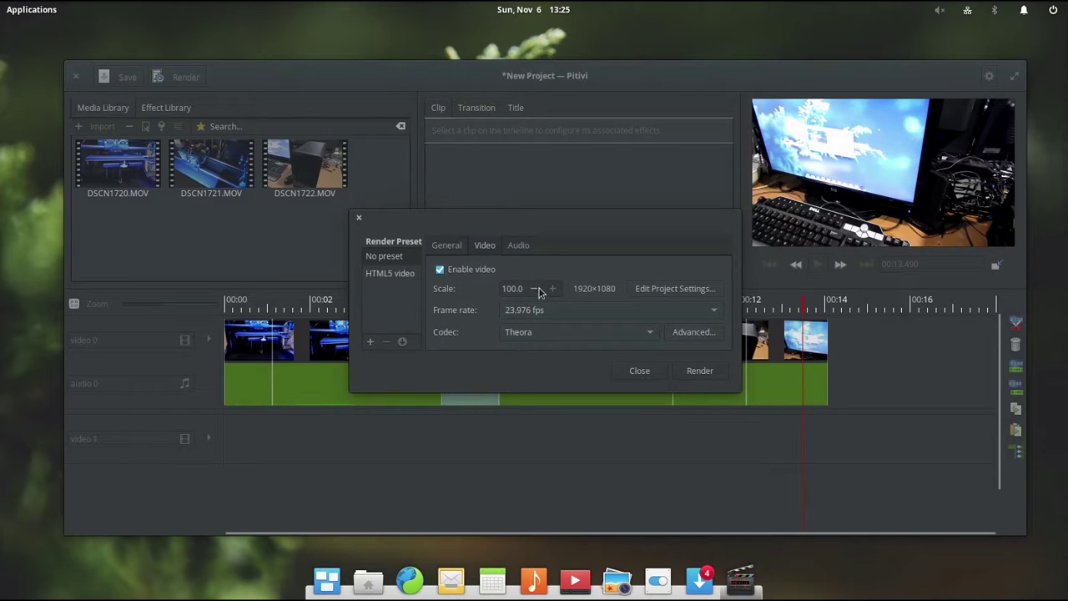
click(525, 249)
click(485, 247)
click(453, 248)
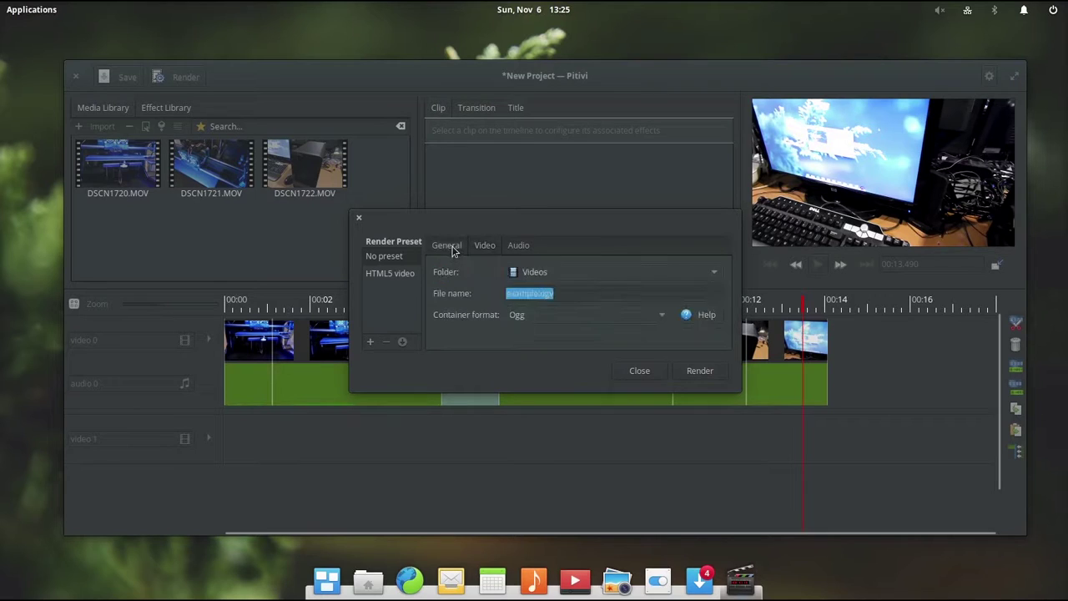
Render the project to example.ogv and wait for Render complete.
click(700, 371)
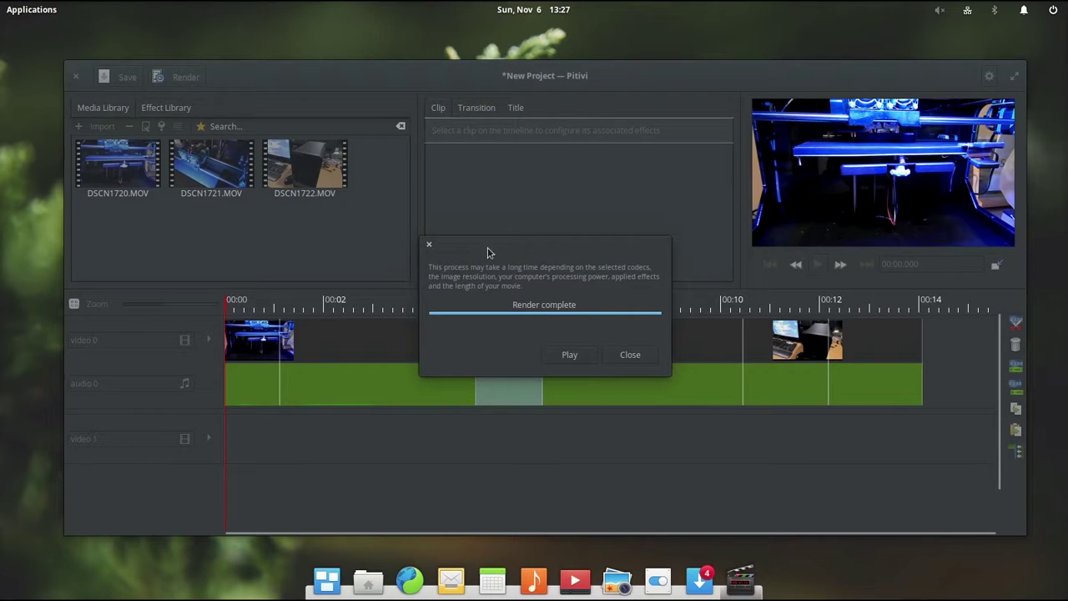
Dismiss the render dialogs and close Pitivi without saving the project.
click(628, 358)
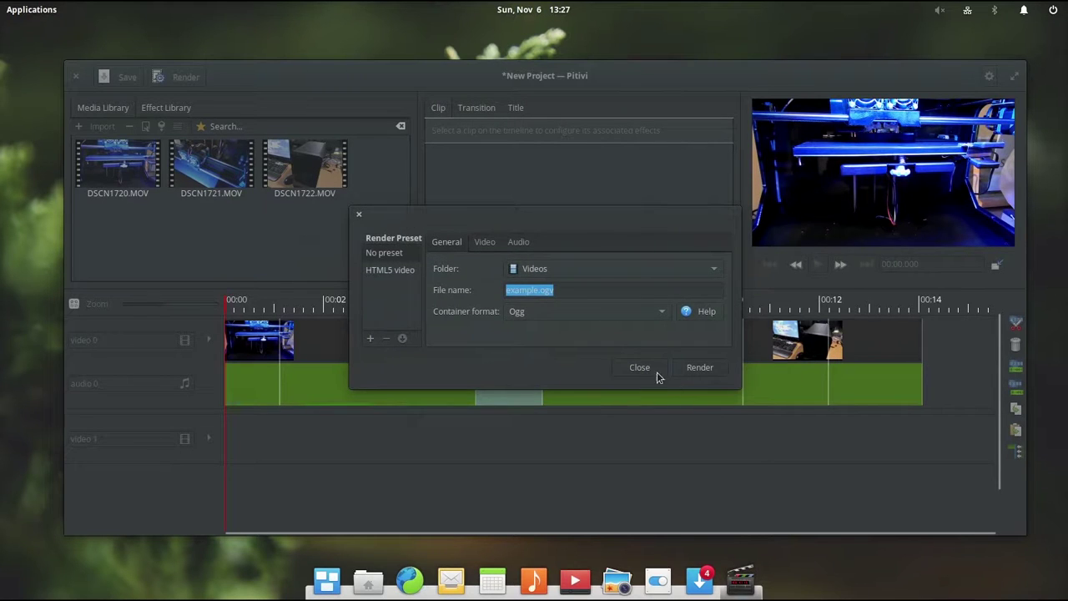
click(648, 369)
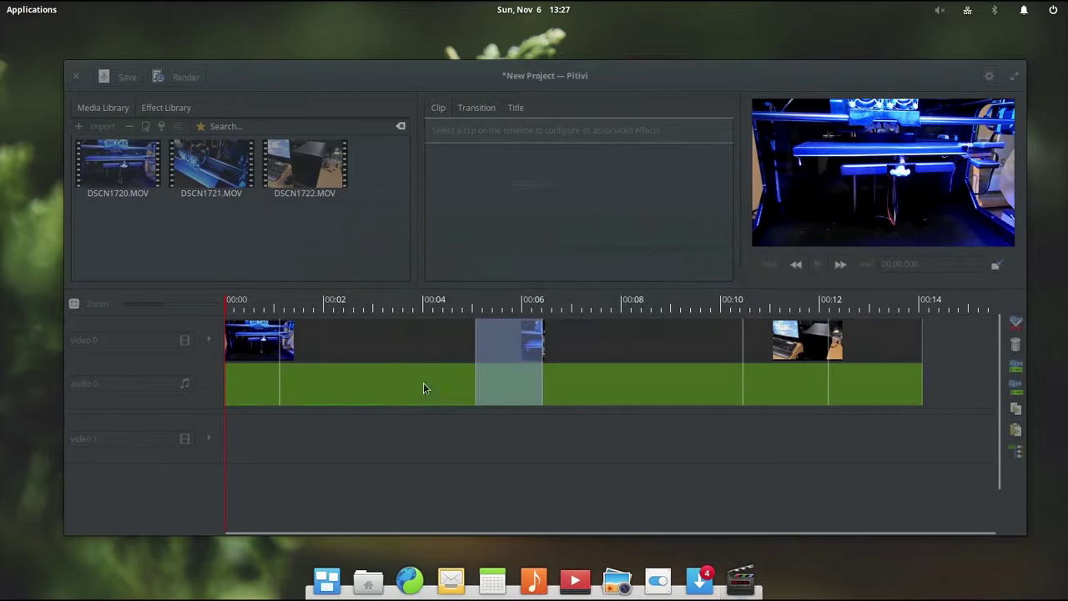
click(75, 76)
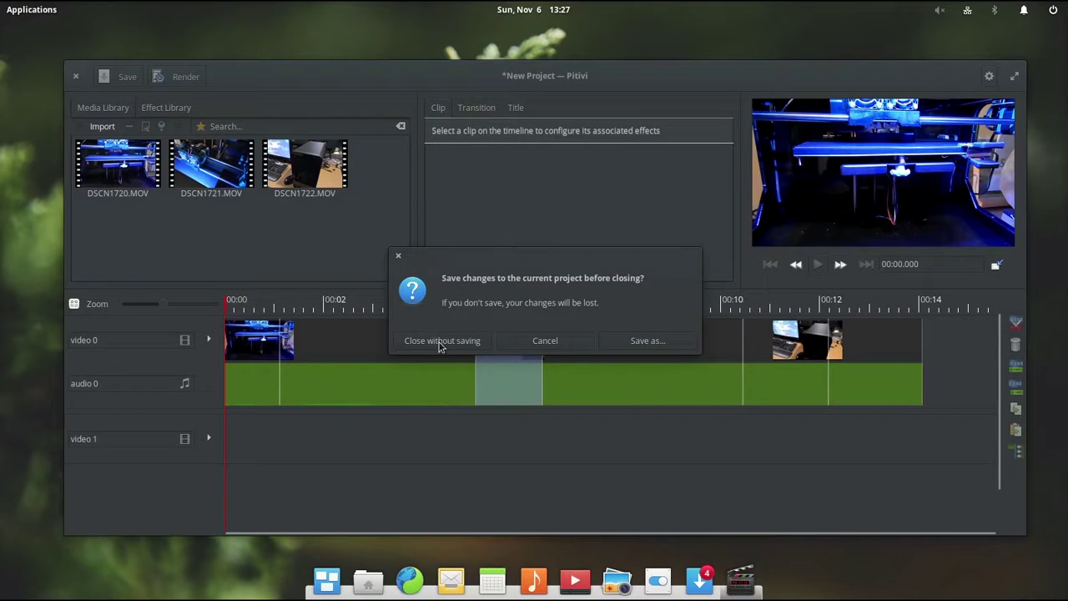
click(463, 340)
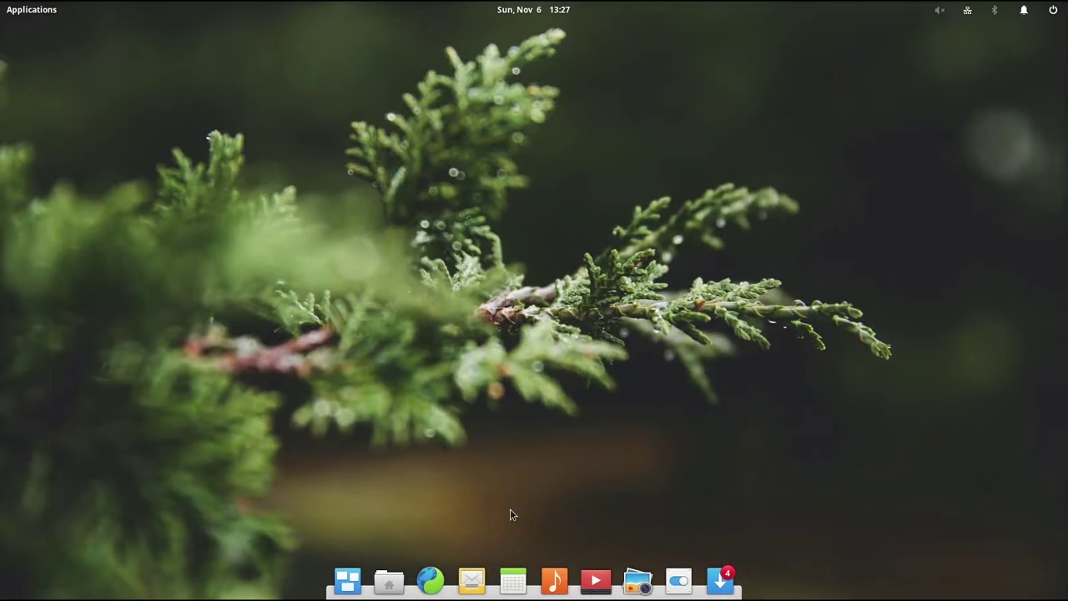
In Files, go to Videos and open example.ogv to play it.
click(389, 581)
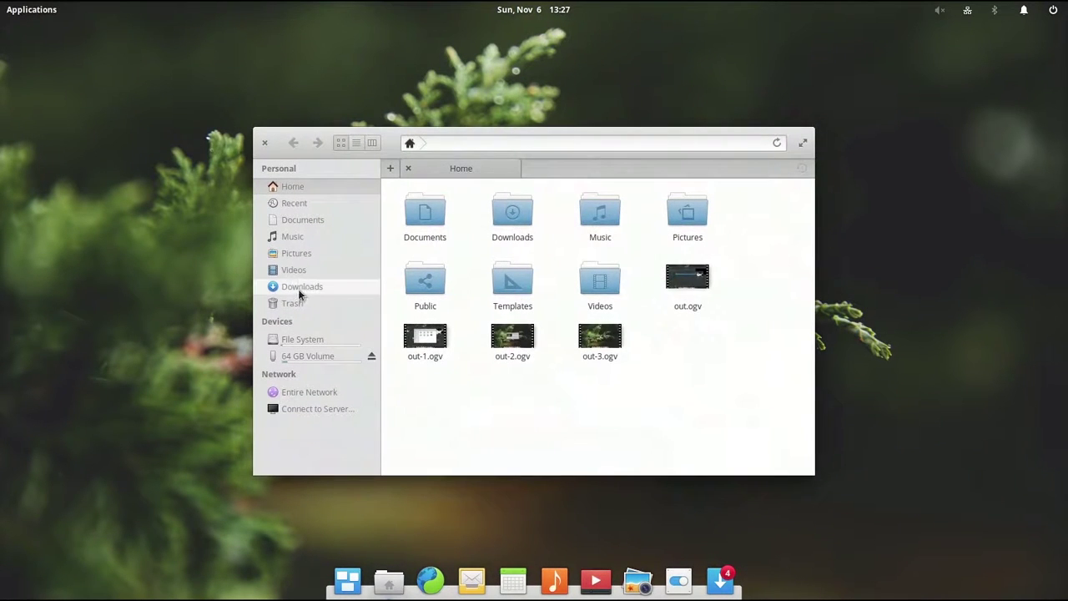
click(294, 270)
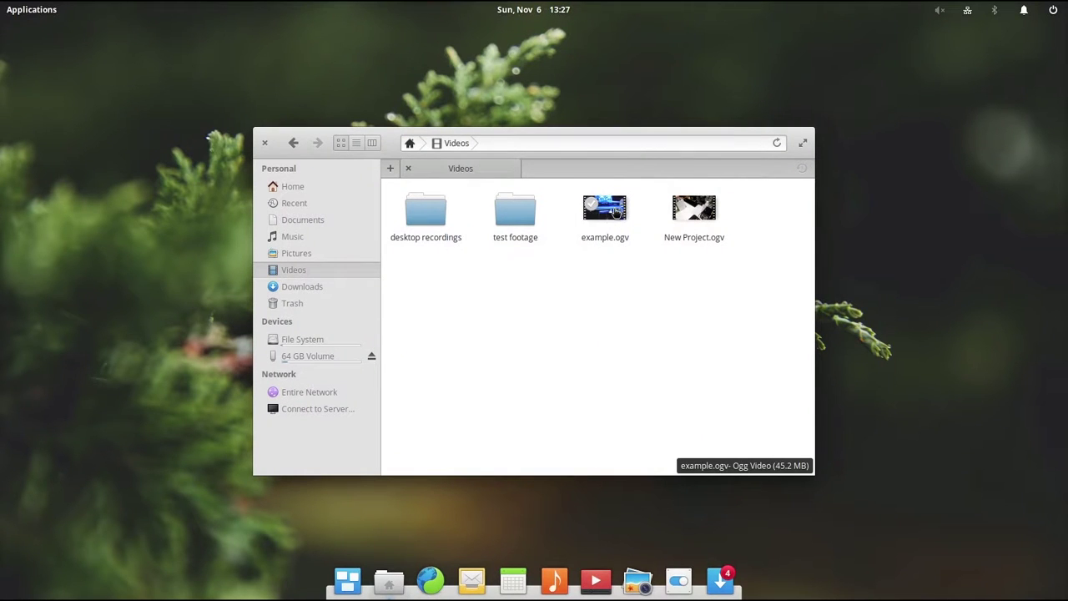
click(614, 211)
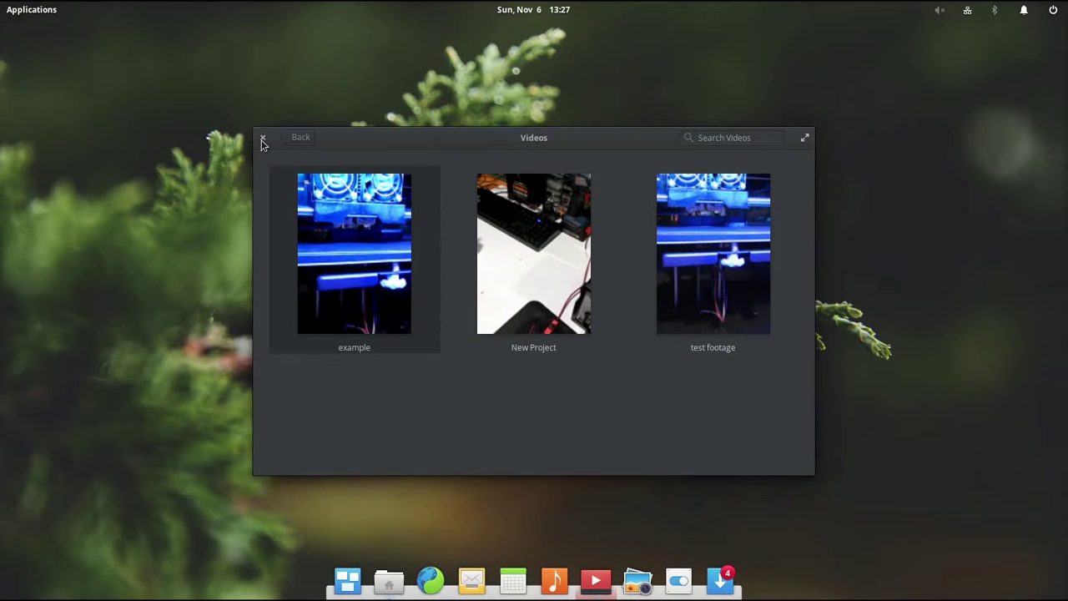
Close the Videos player after example.ogv finishes playing.
click(266, 140)
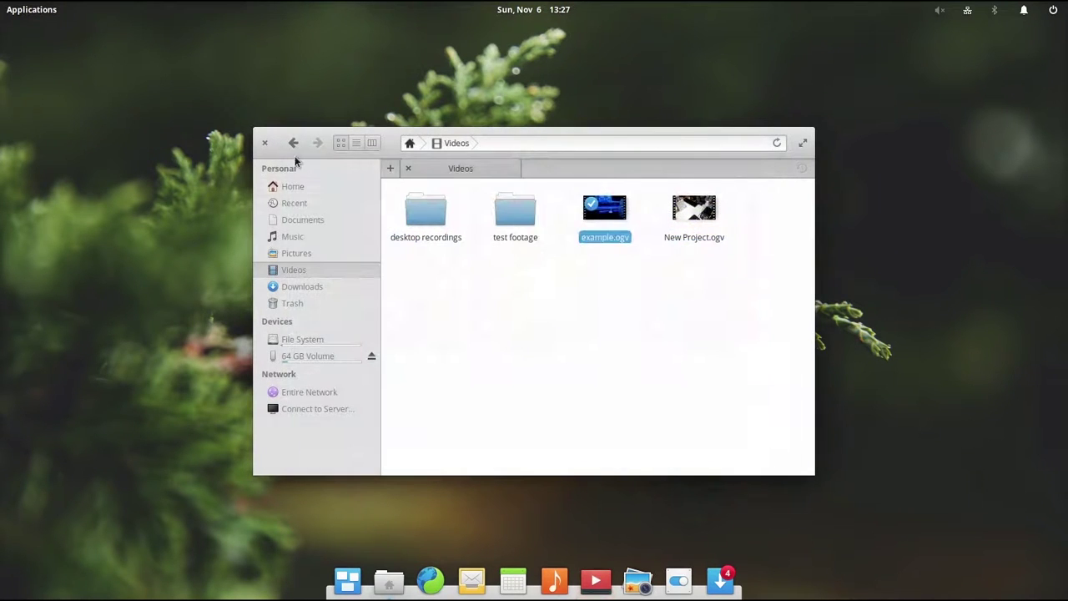